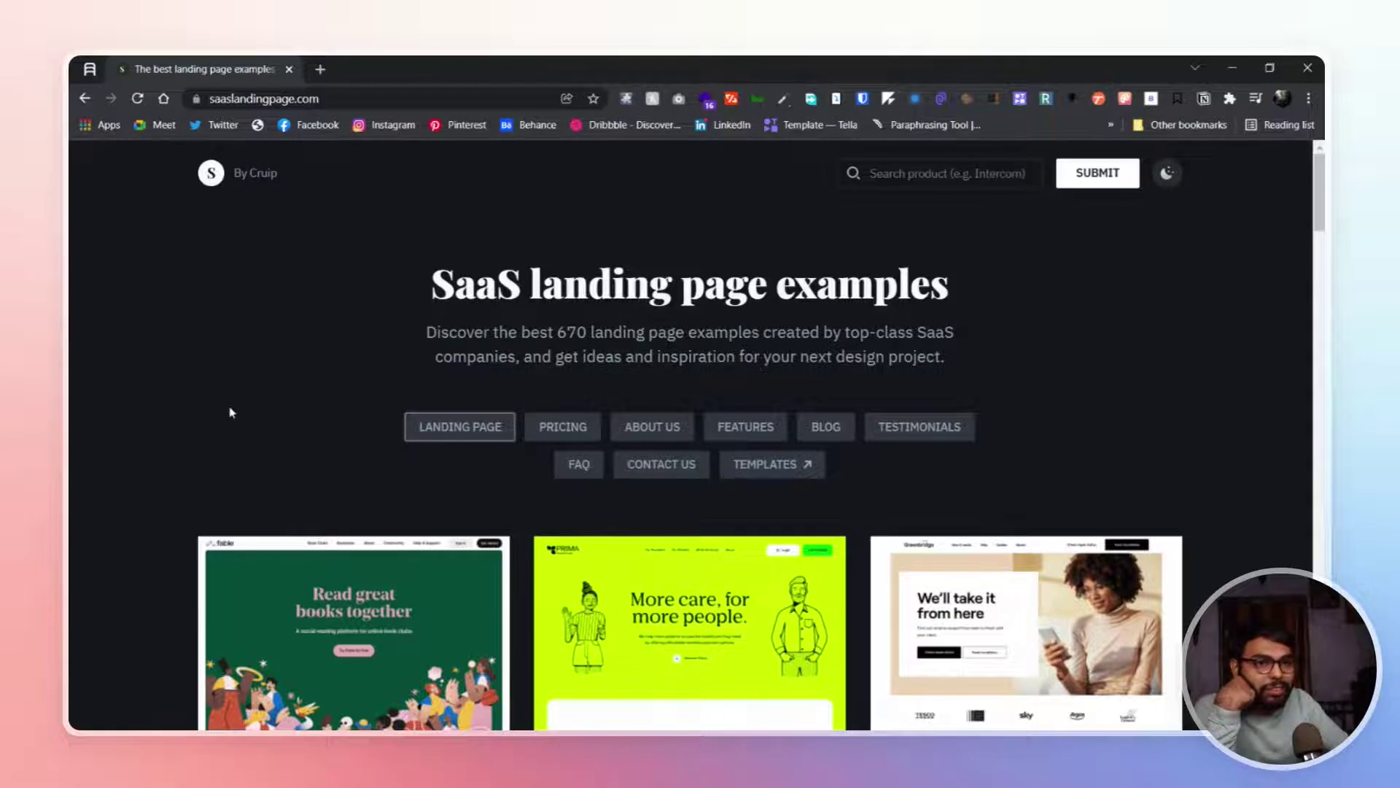
scroll(230, 412, "down", 3)
scroll(230, 413, "up", 3)
scroll(230, 413, "up", 1)
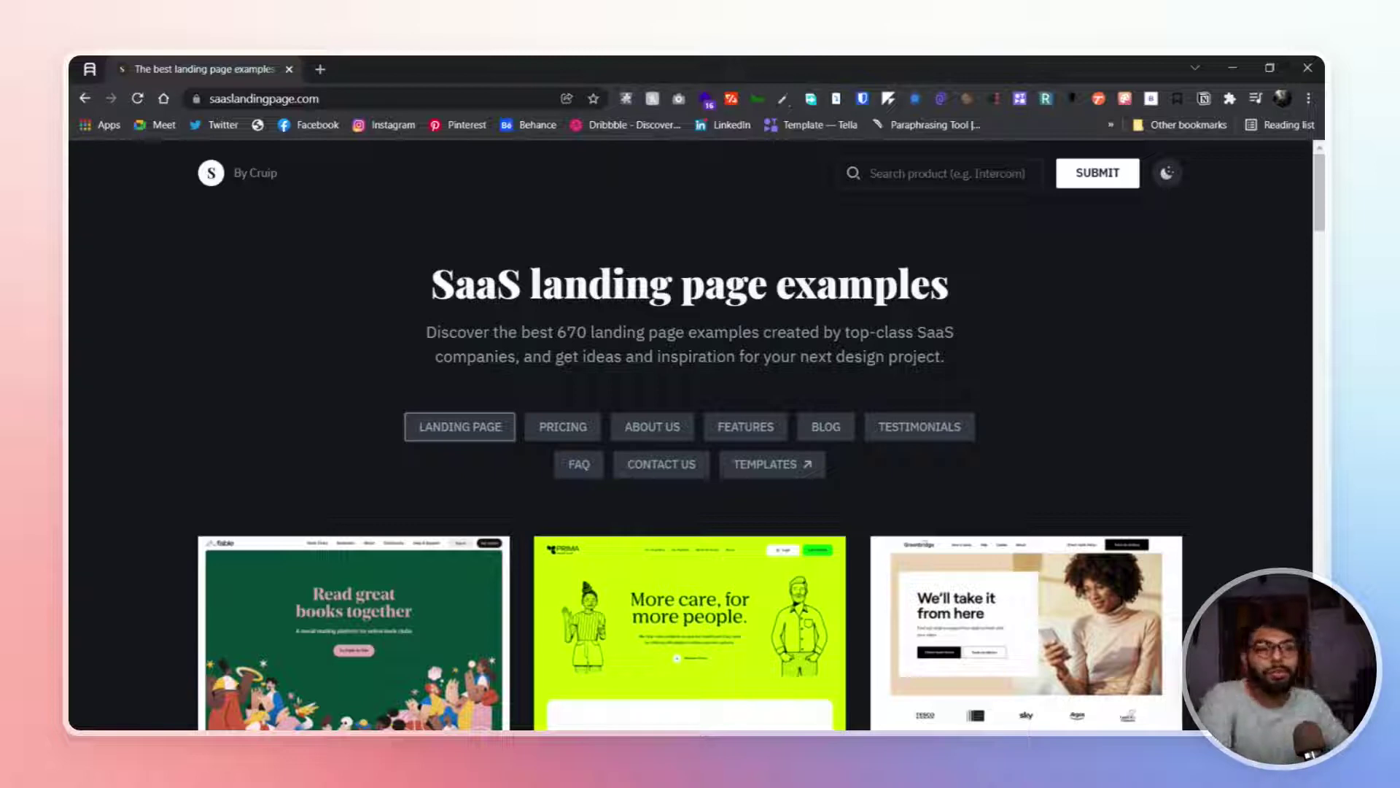
scroll(322, 216, "down", 3)
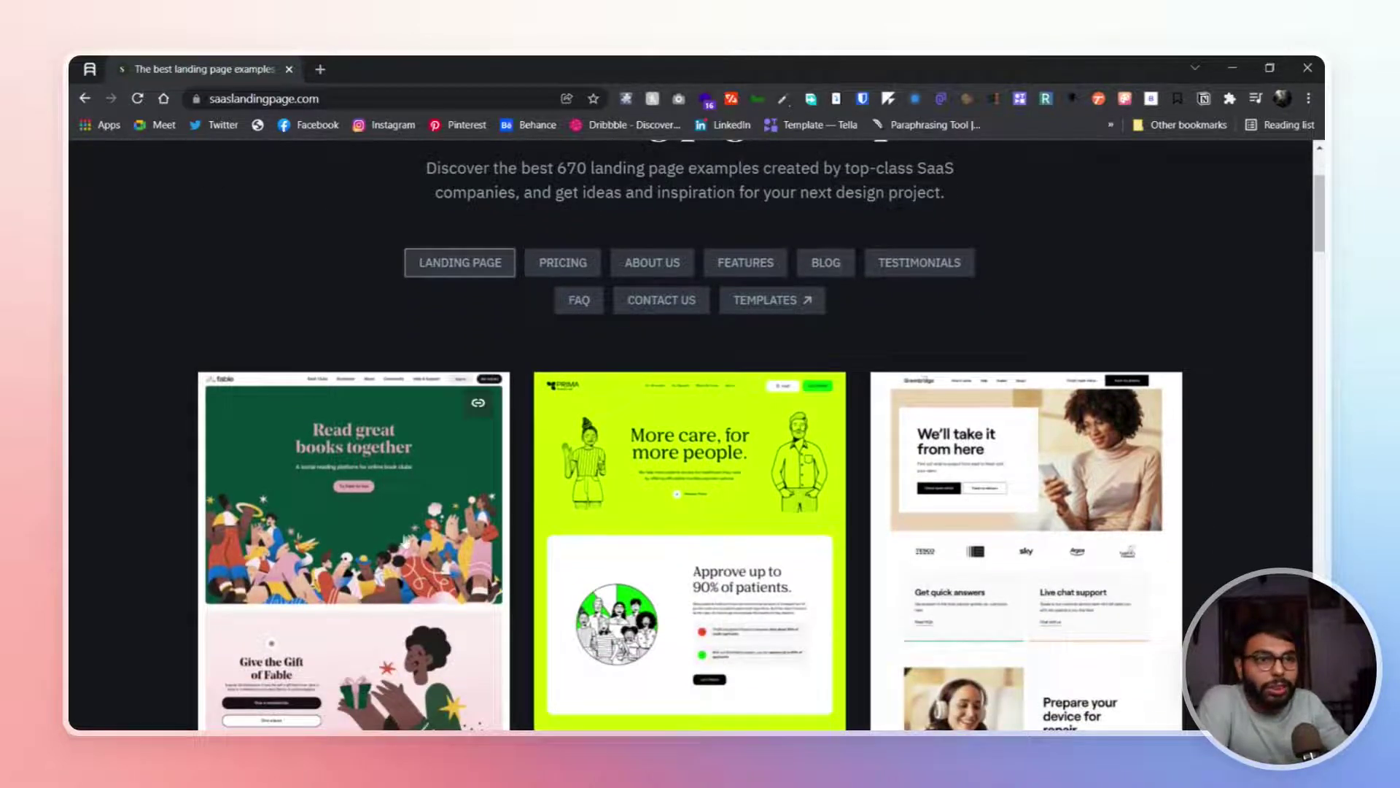
scroll(386, 542, "down", 3)
scroll(385, 547, "up", 2)
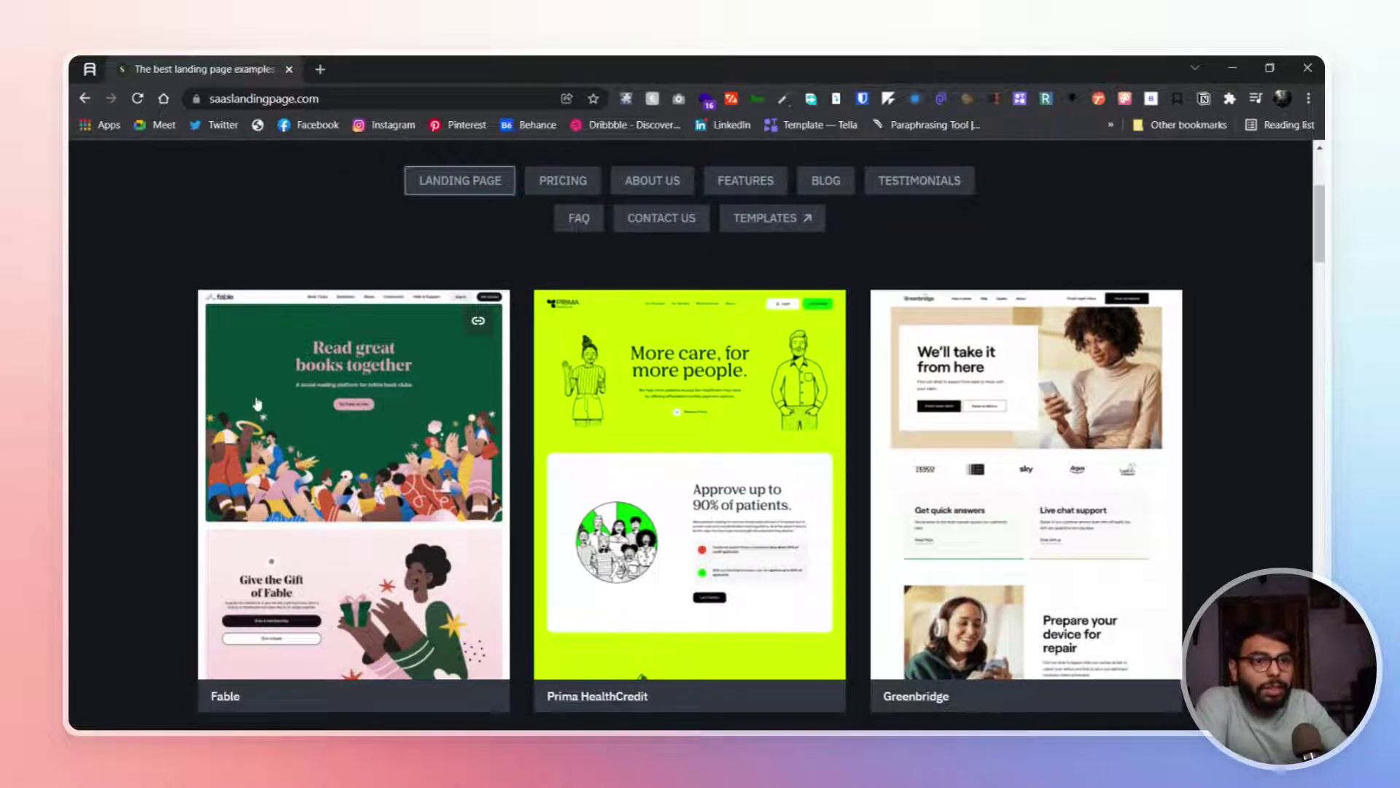
scroll(293, 406, "down", 1)
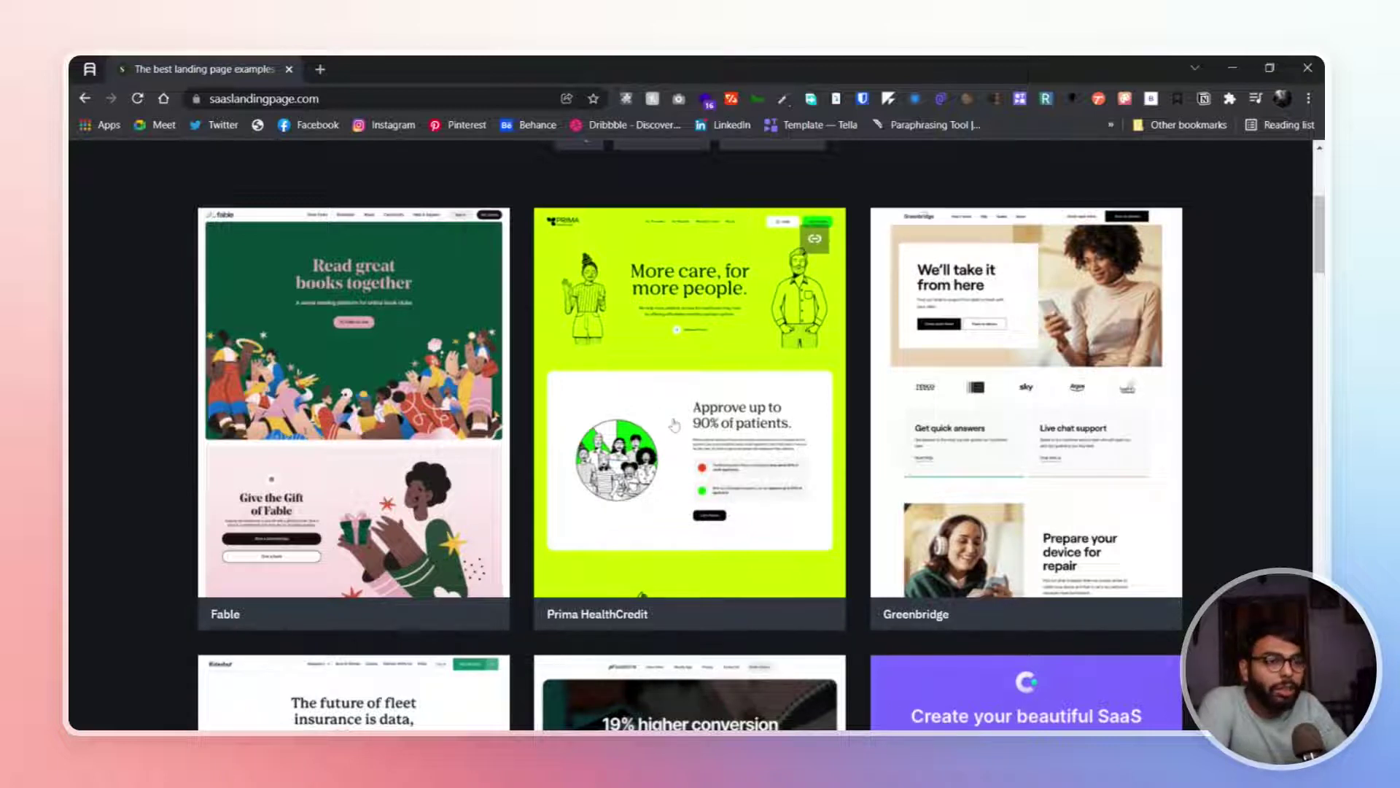
scroll(675, 425, "up", 1)
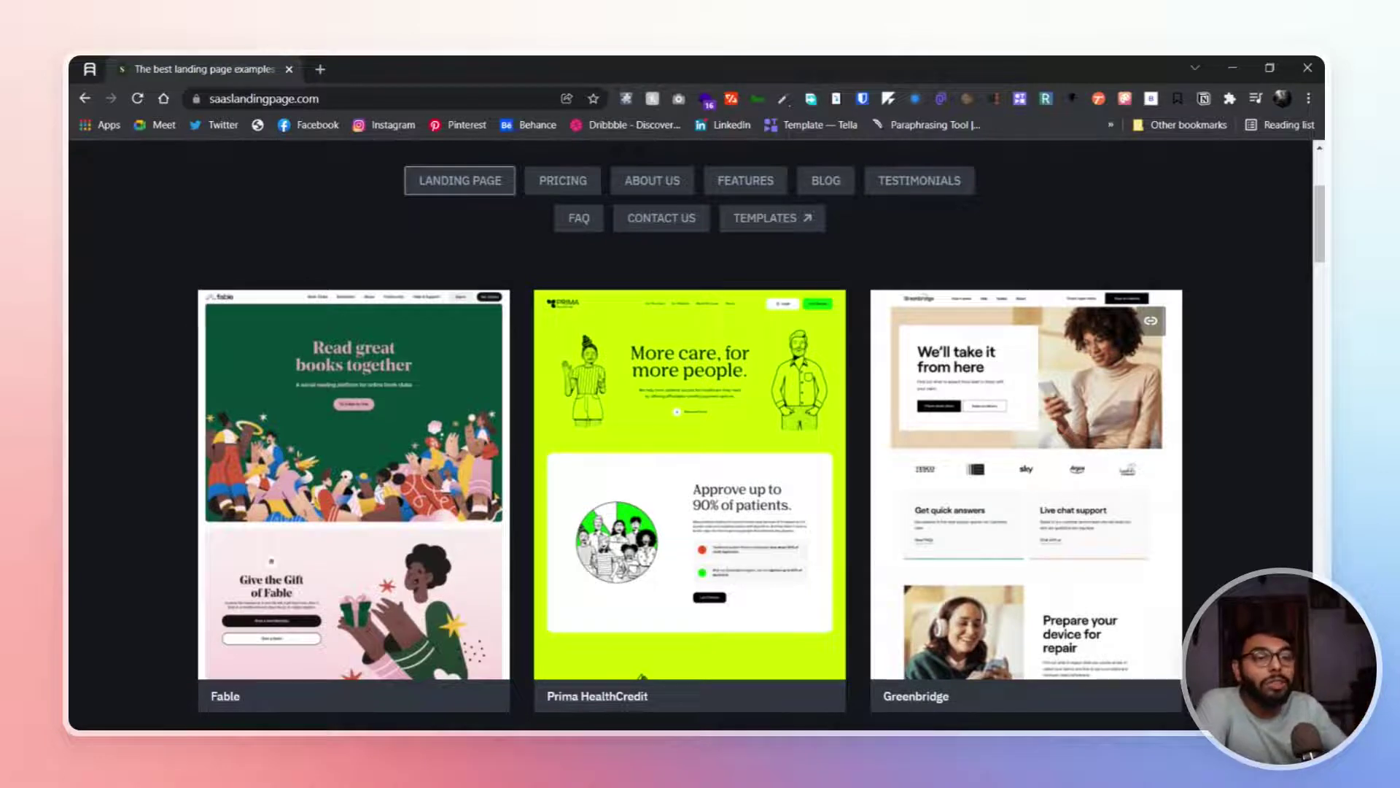
scroll(1146, 498, "down", 2)
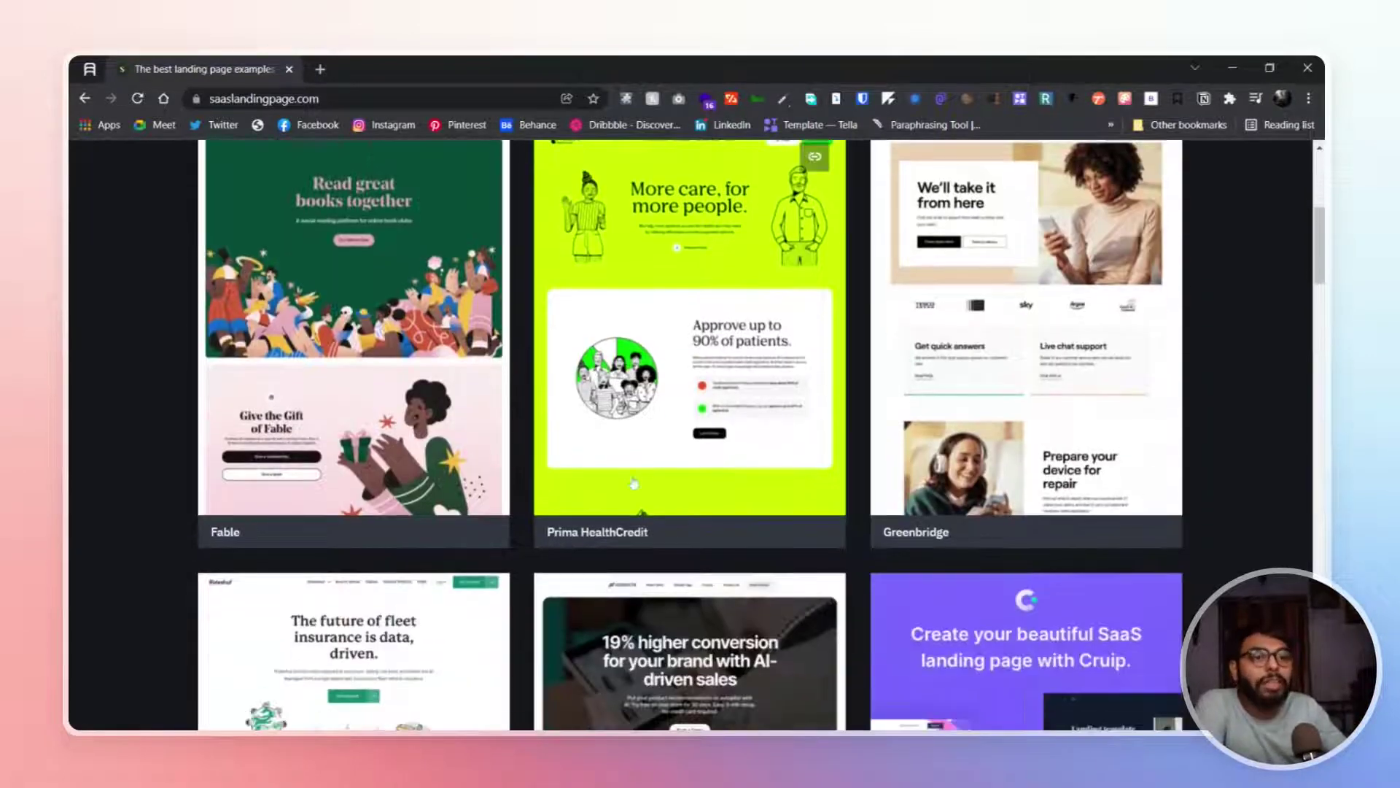
scroll(722, 476, "down", 1)
scroll(481, 454, "down", 2)
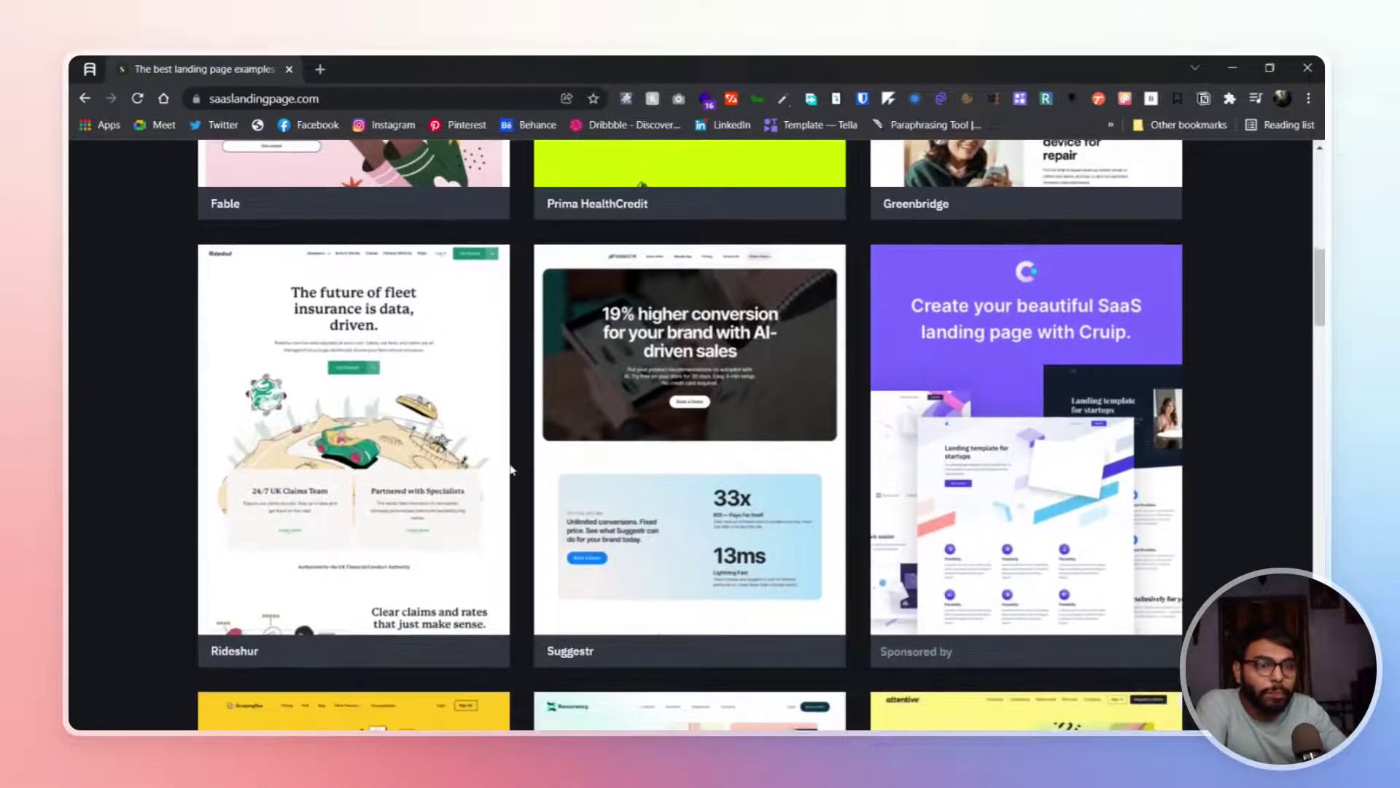
scroll(510, 469, "up", 2)
scroll(509, 468, "up", 2)
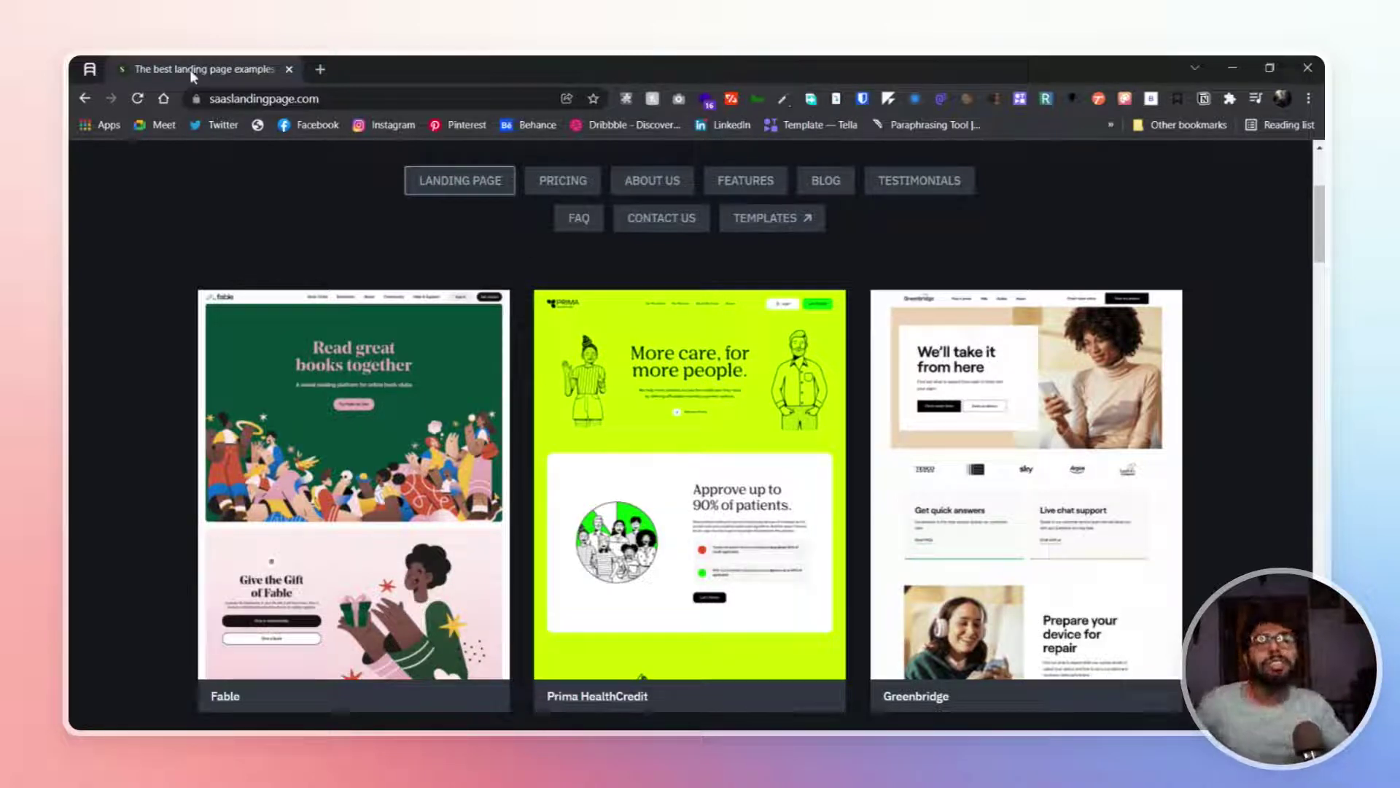
Load marketingexamples.com in a new tab, open its converting-landing-pages guide, then return to the gallery.
left_click(321, 69)
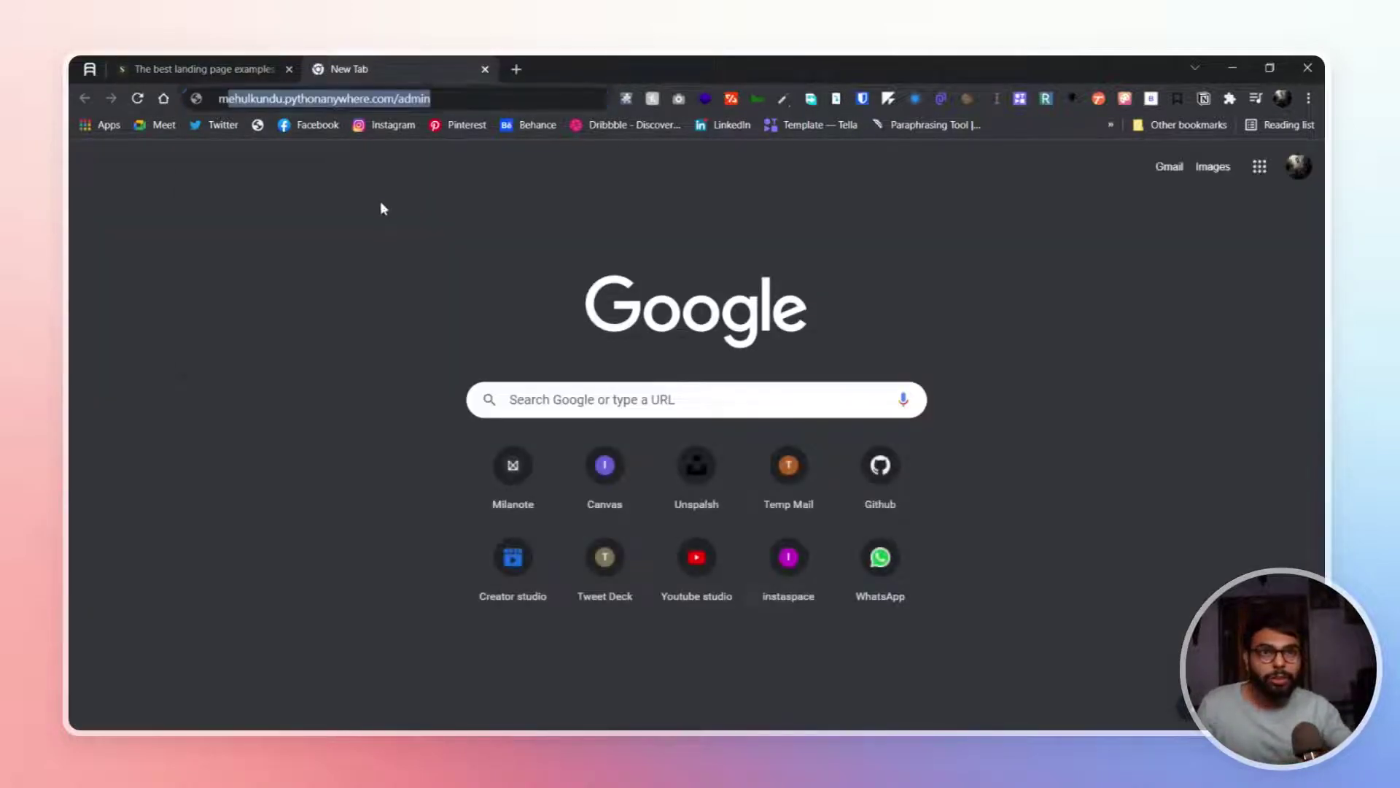
type("ma")
key("Right")
key("Return")
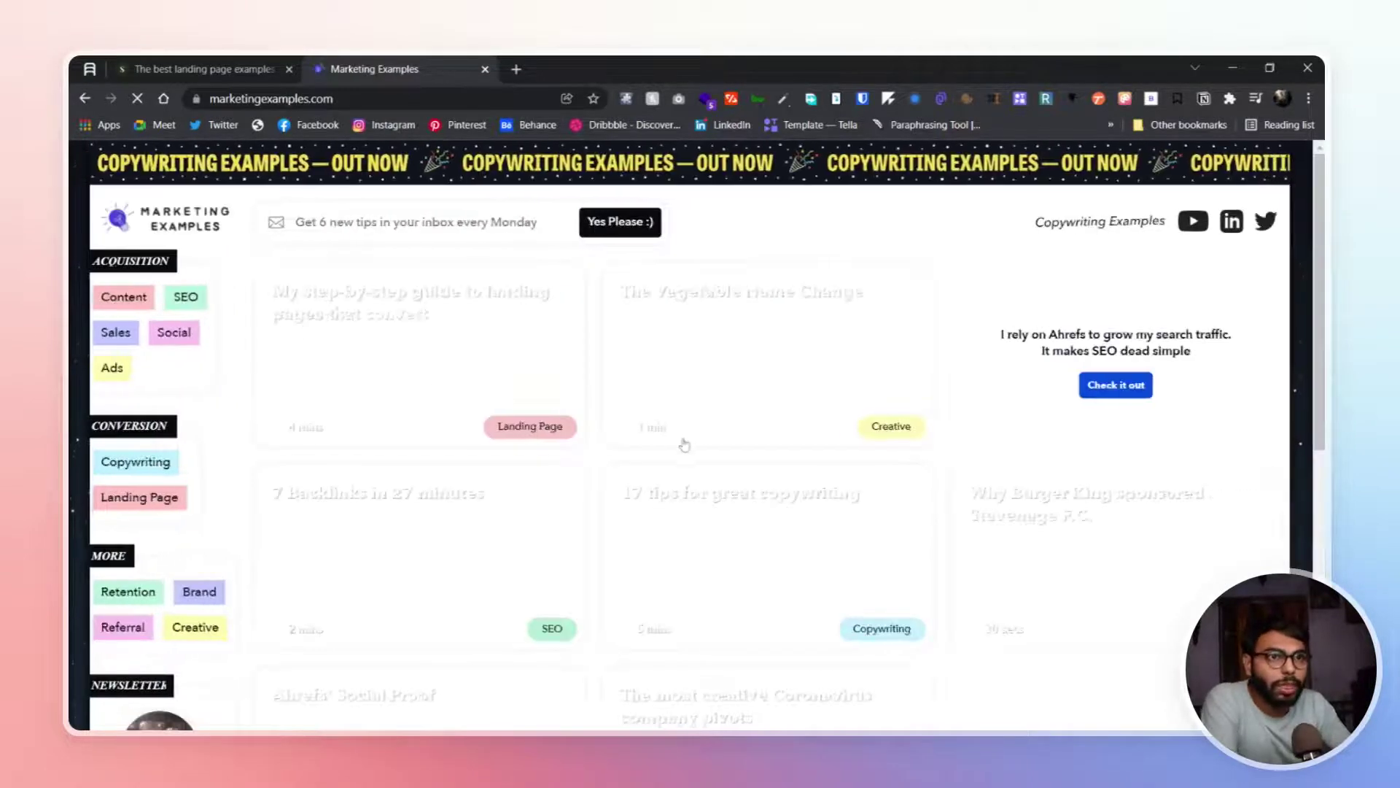
left_click(375, 317)
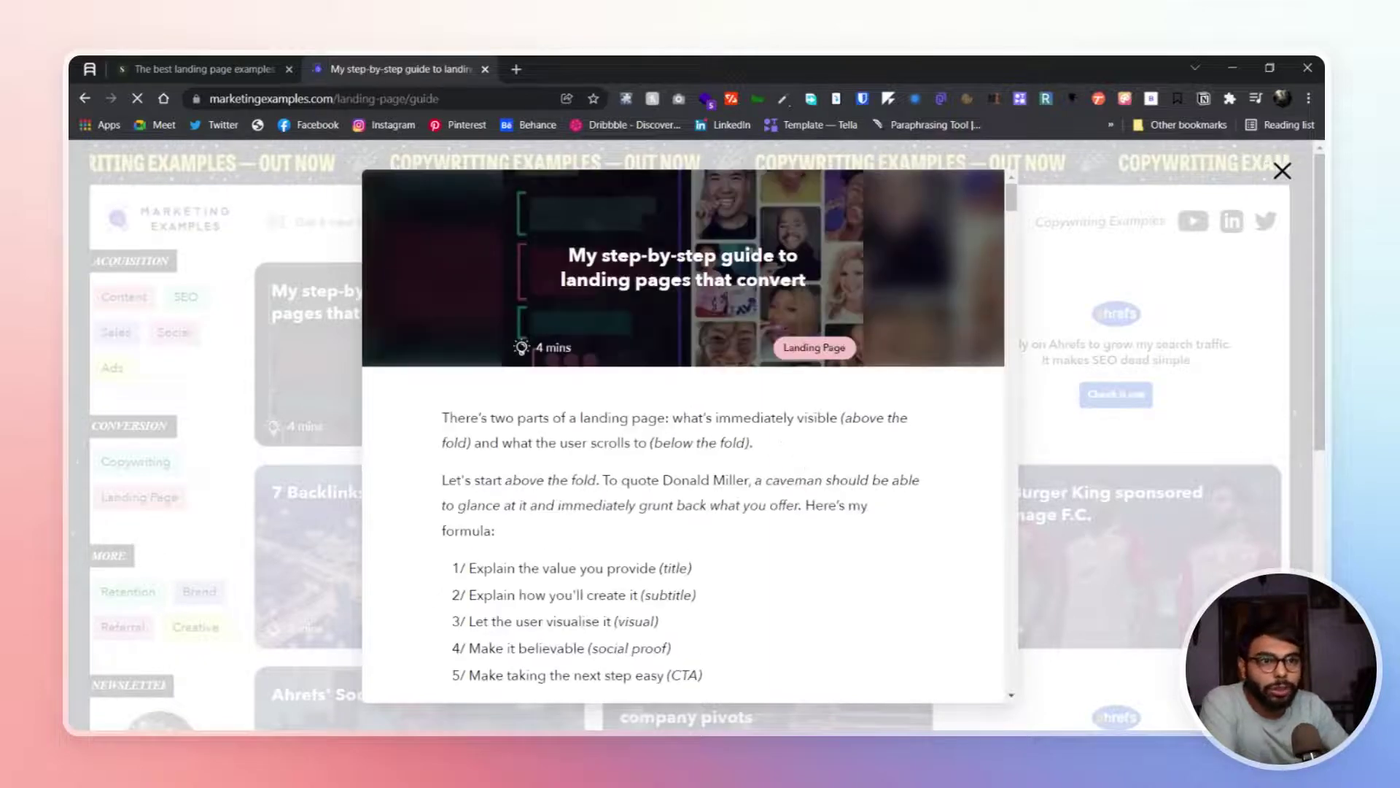
scroll(550, 392, "down", 4)
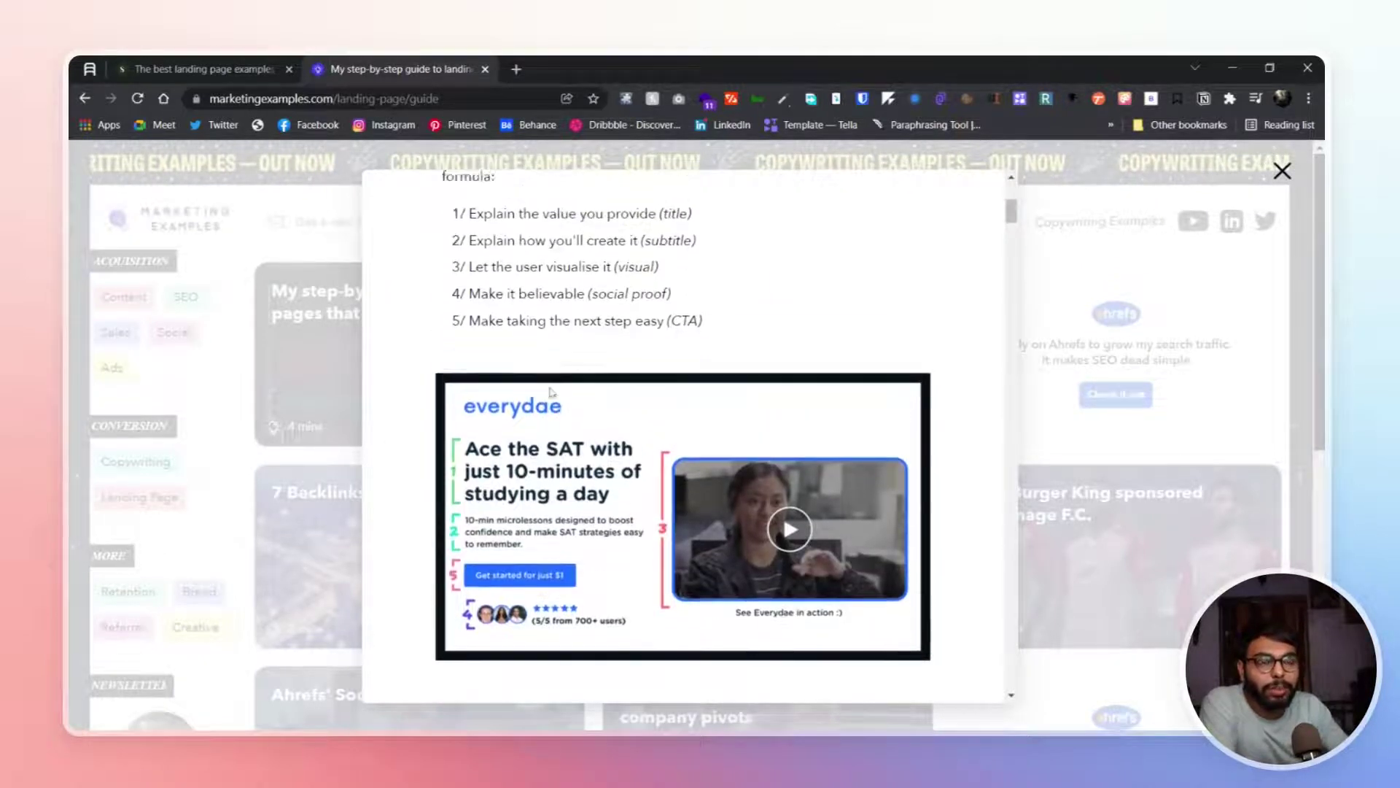
scroll(551, 391, "up", 1)
scroll(551, 391, "up", 1)
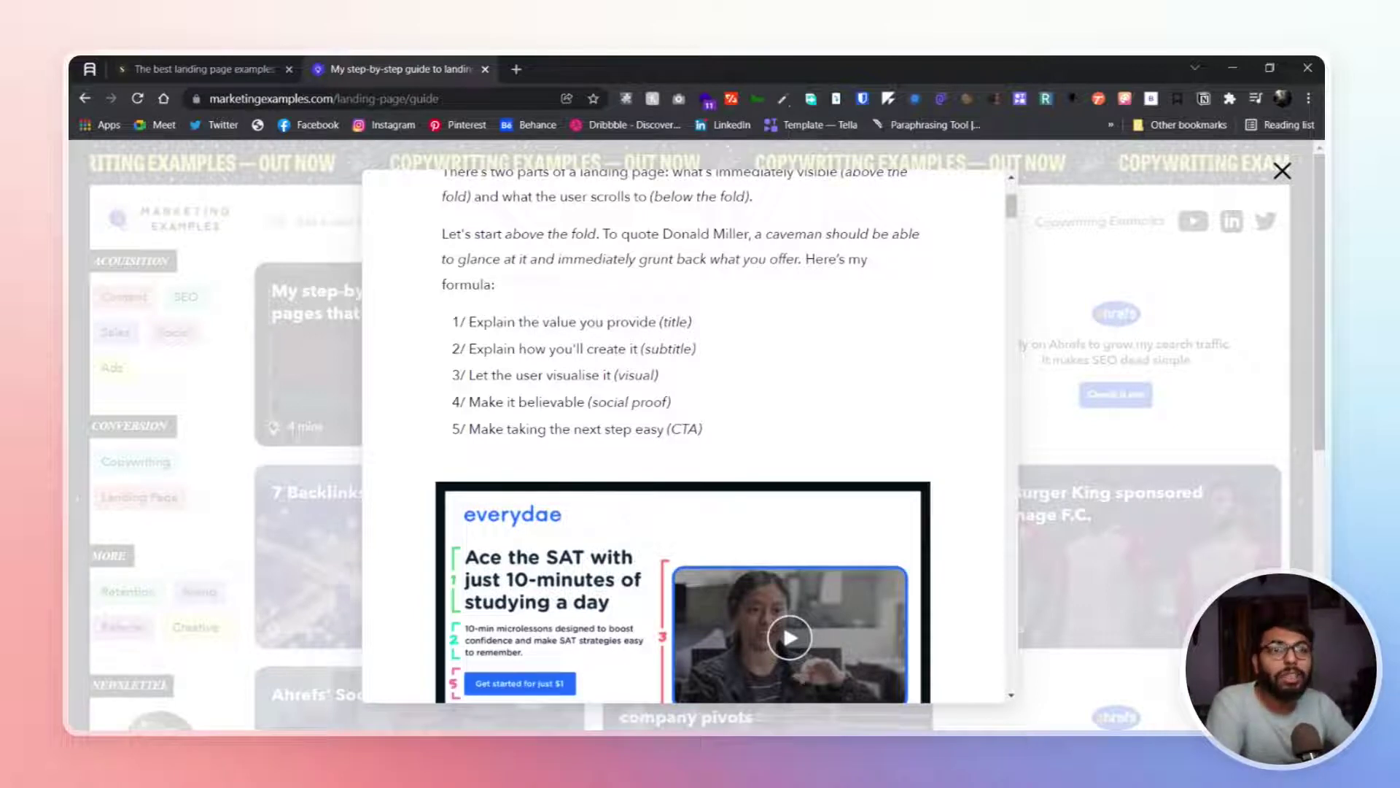
scroll(687, 438, "down", 1)
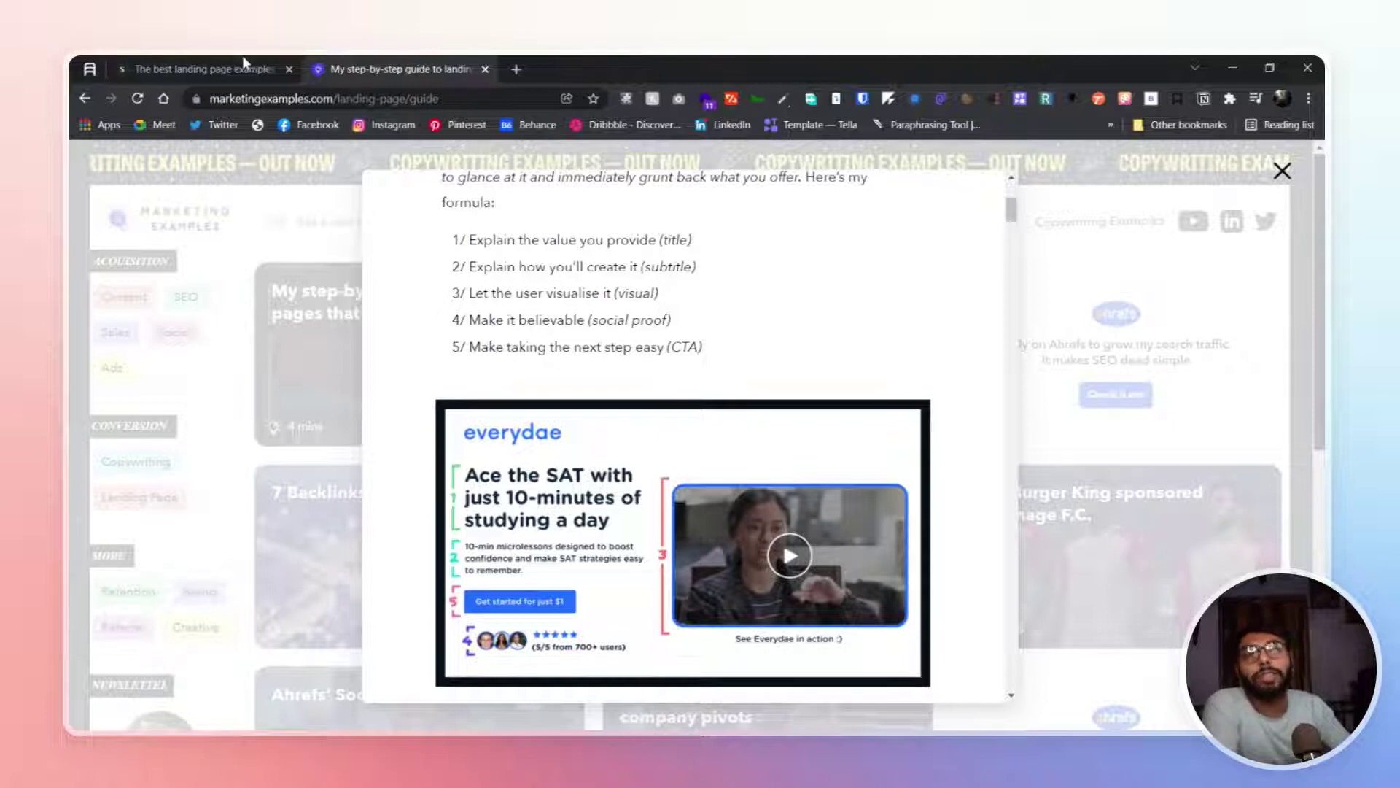
left_click(144, 60)
scroll(690, 438, "down", 4)
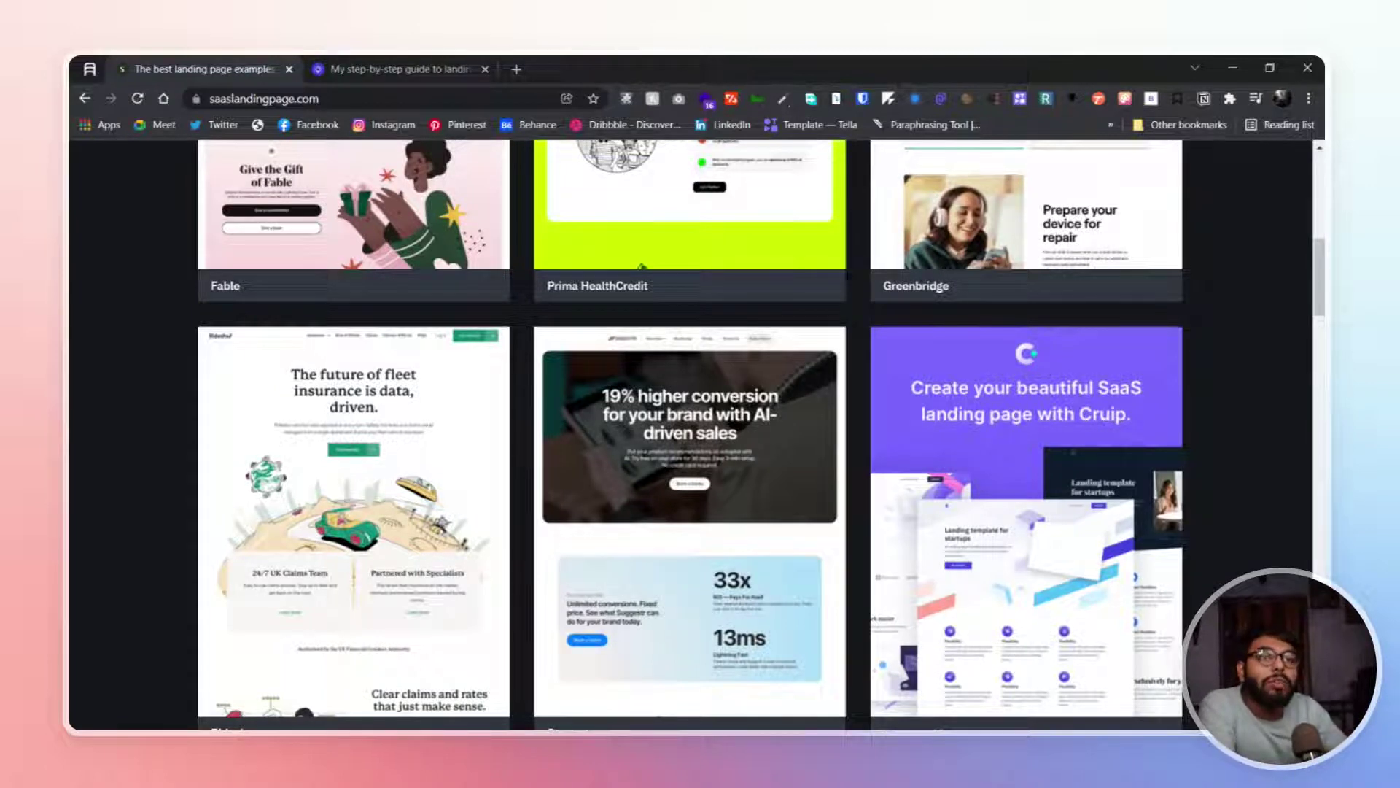
scroll(735, 485, "up", 5)
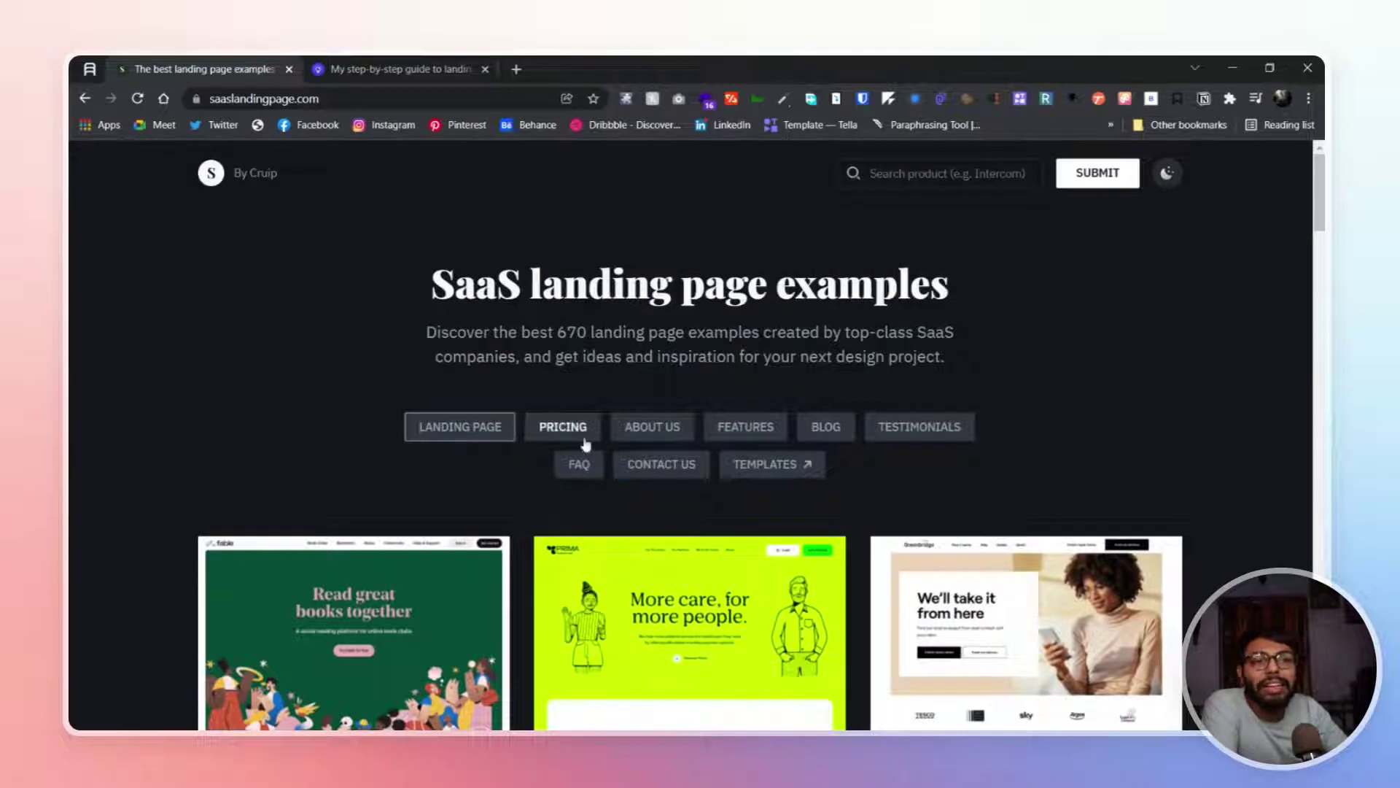
Switch to the pricing page examples, briefly opening and closing the cruip.com templates site.
left_click(561, 436)
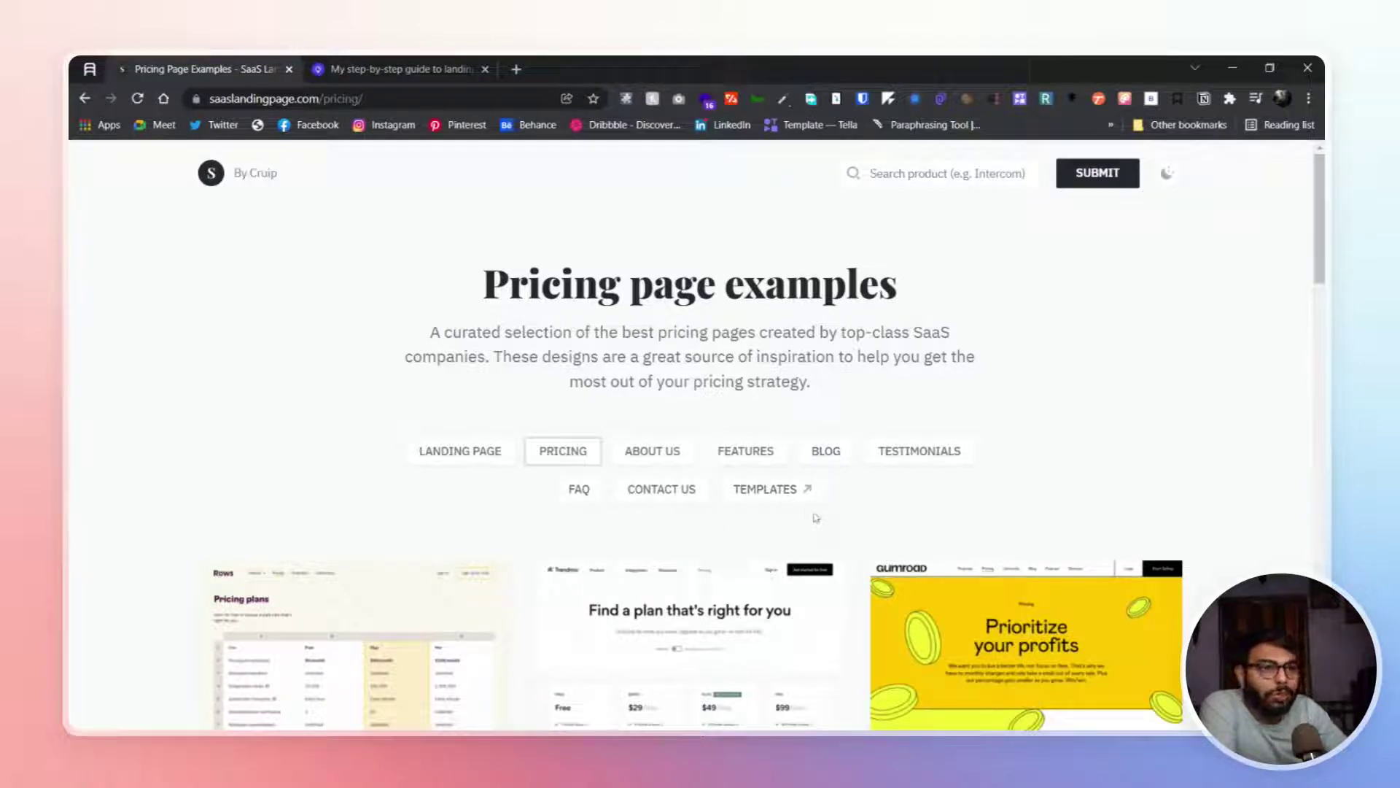
left_click(766, 490)
left_click(416, 68)
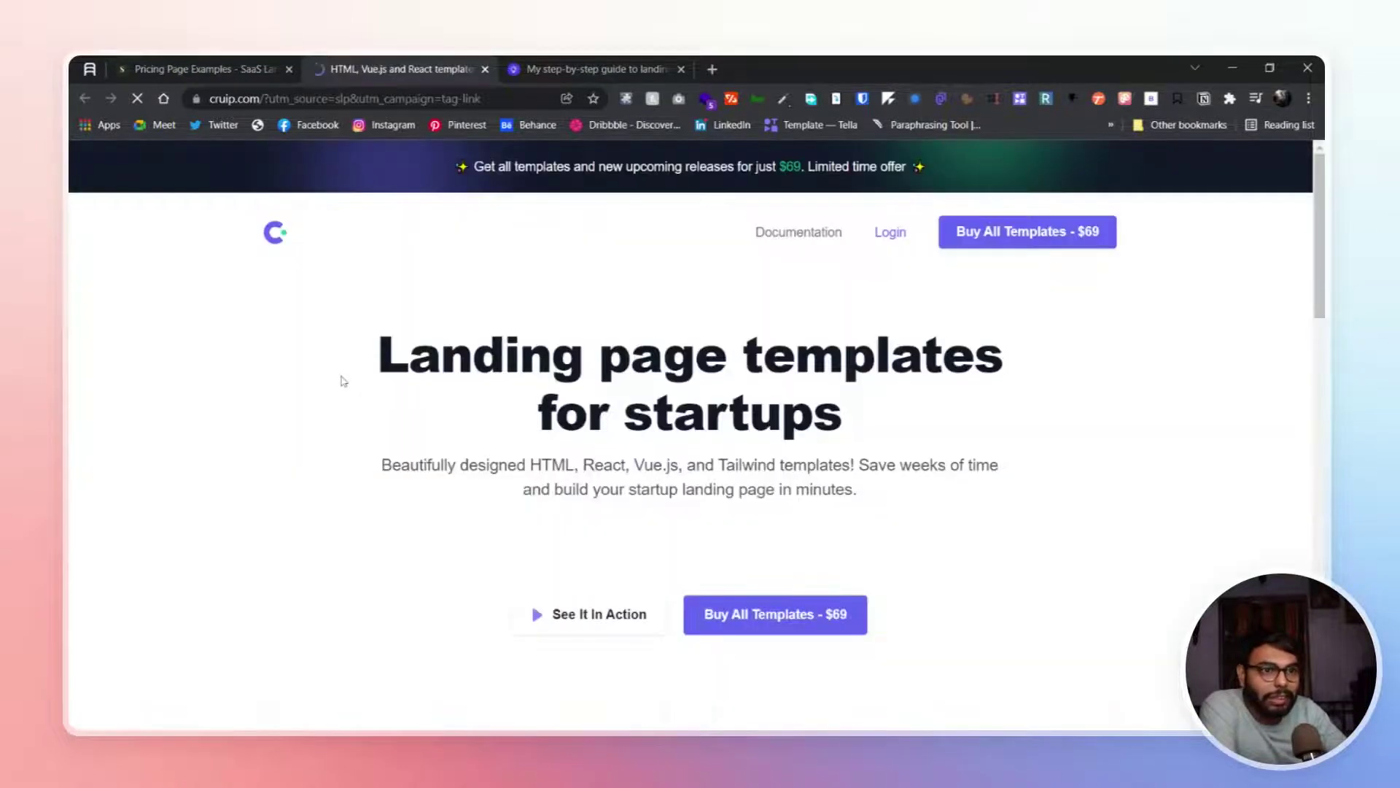
scroll(341, 381, "down", 10)
scroll(526, 389, "down", 2)
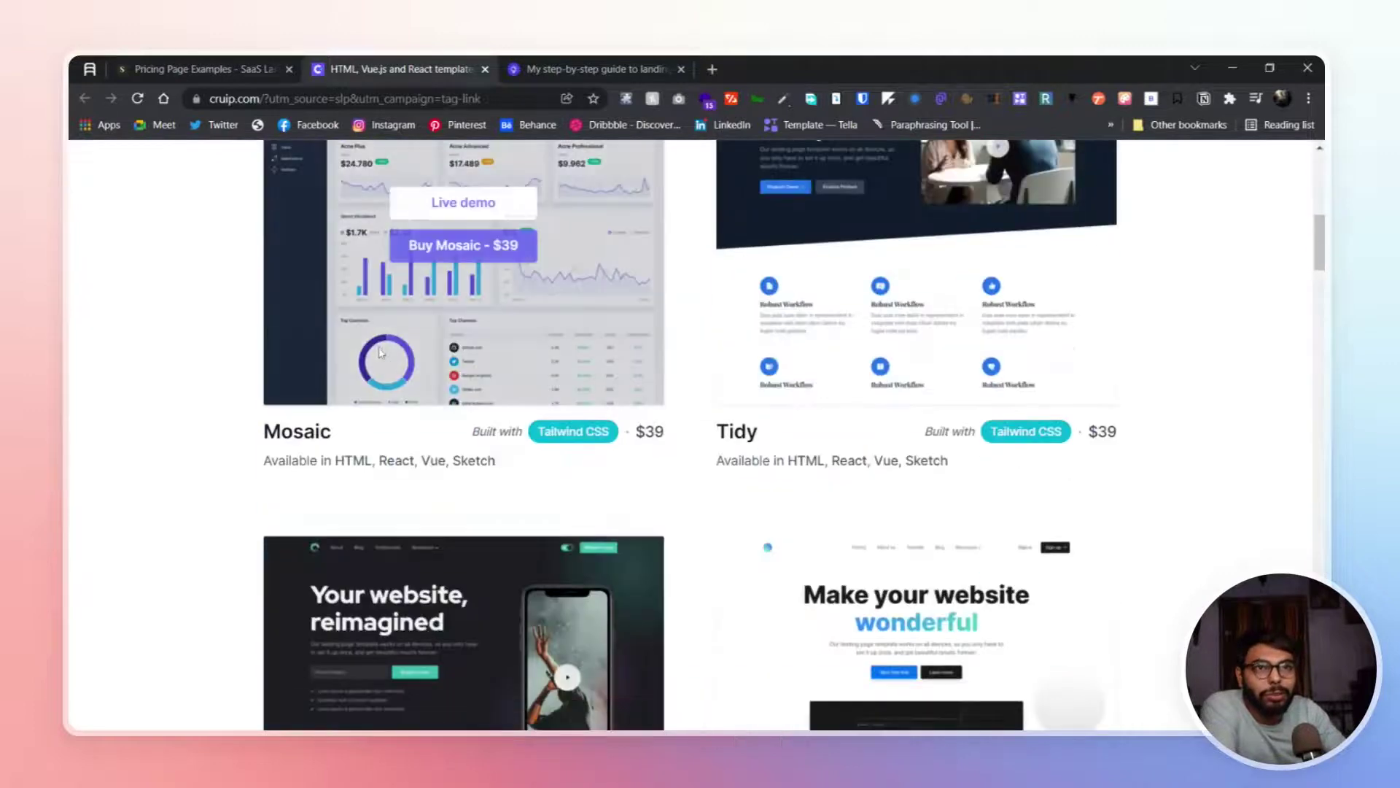
left_click(484, 69)
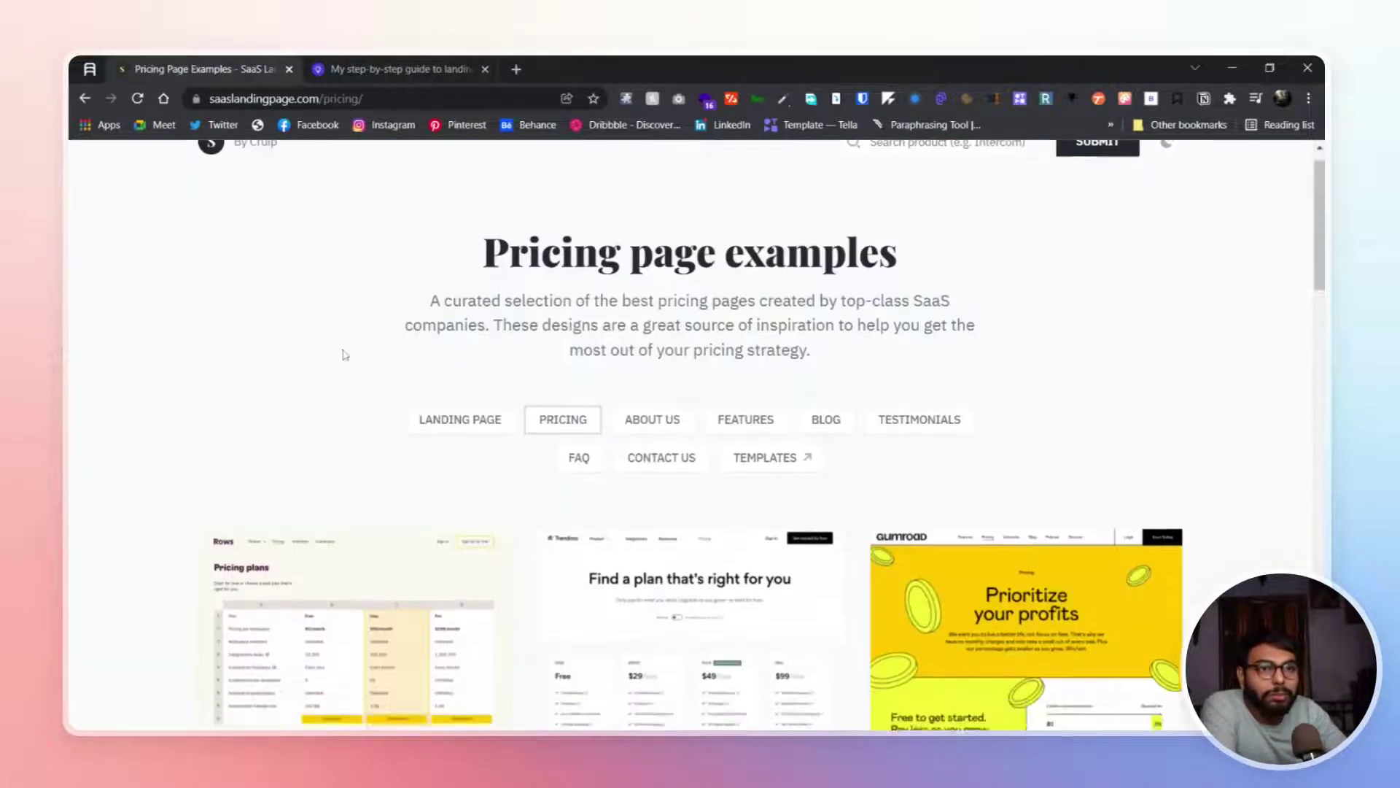
scroll(343, 354, "down", 1)
scroll(823, 533, "down", 2)
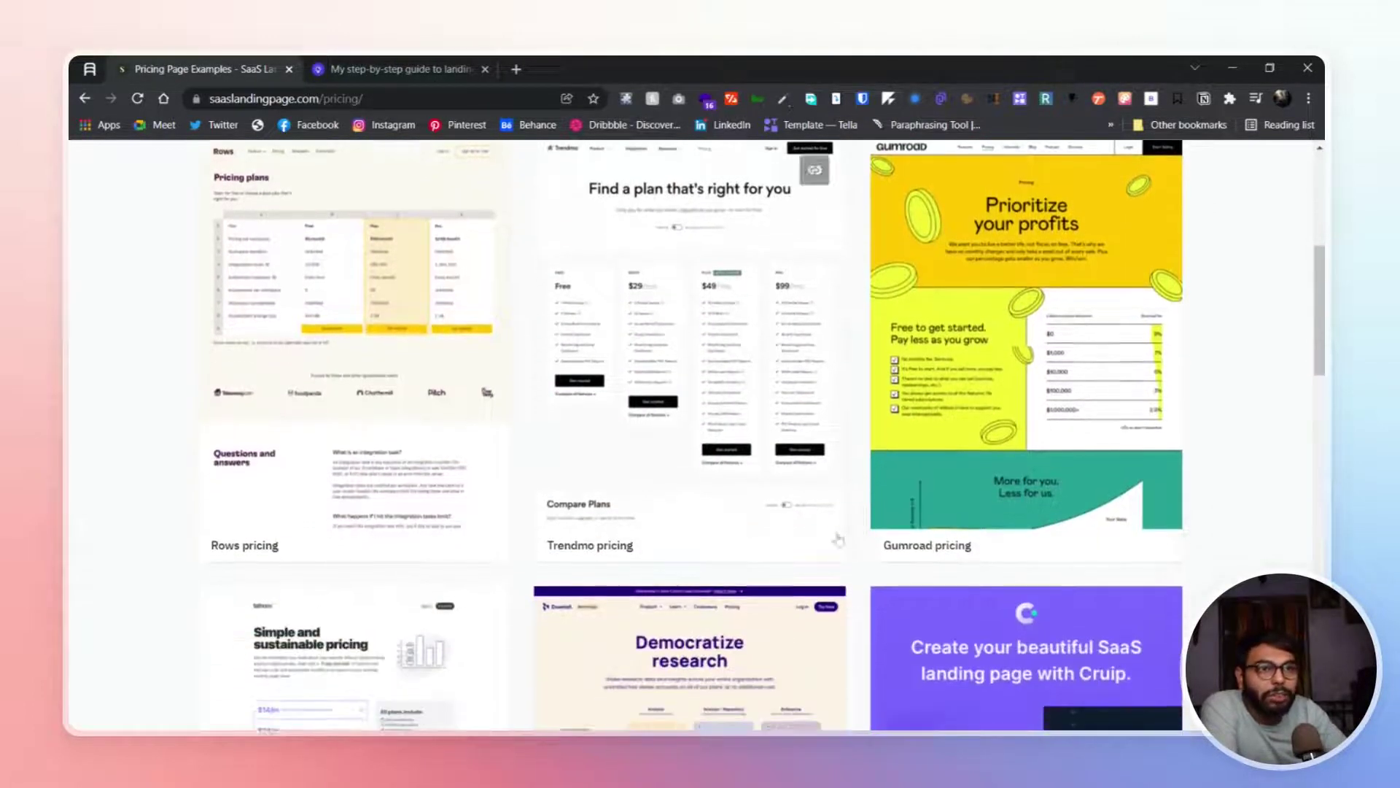
scroll(824, 534, "up", 1)
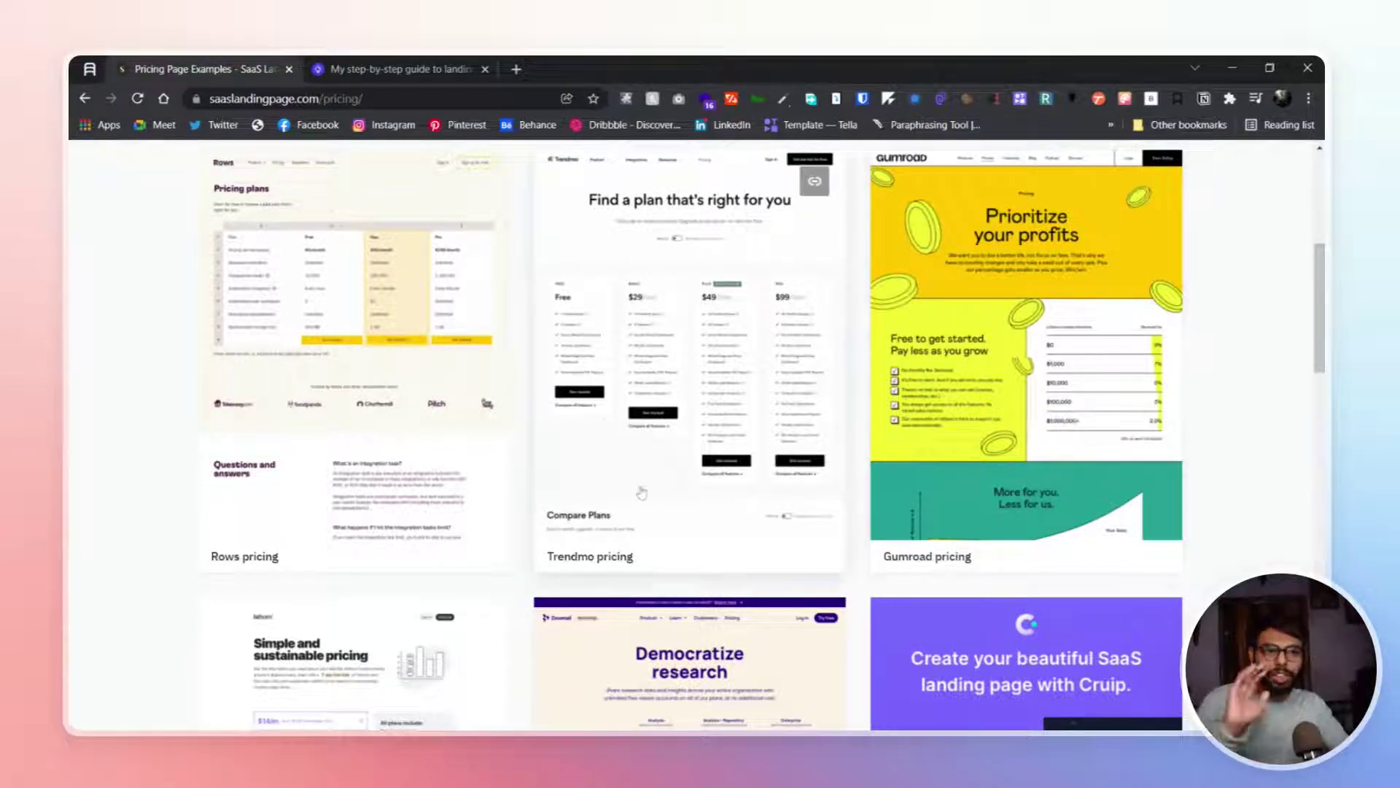
scroll(644, 492, "down", 1)
scroll(643, 492, "down", 3)
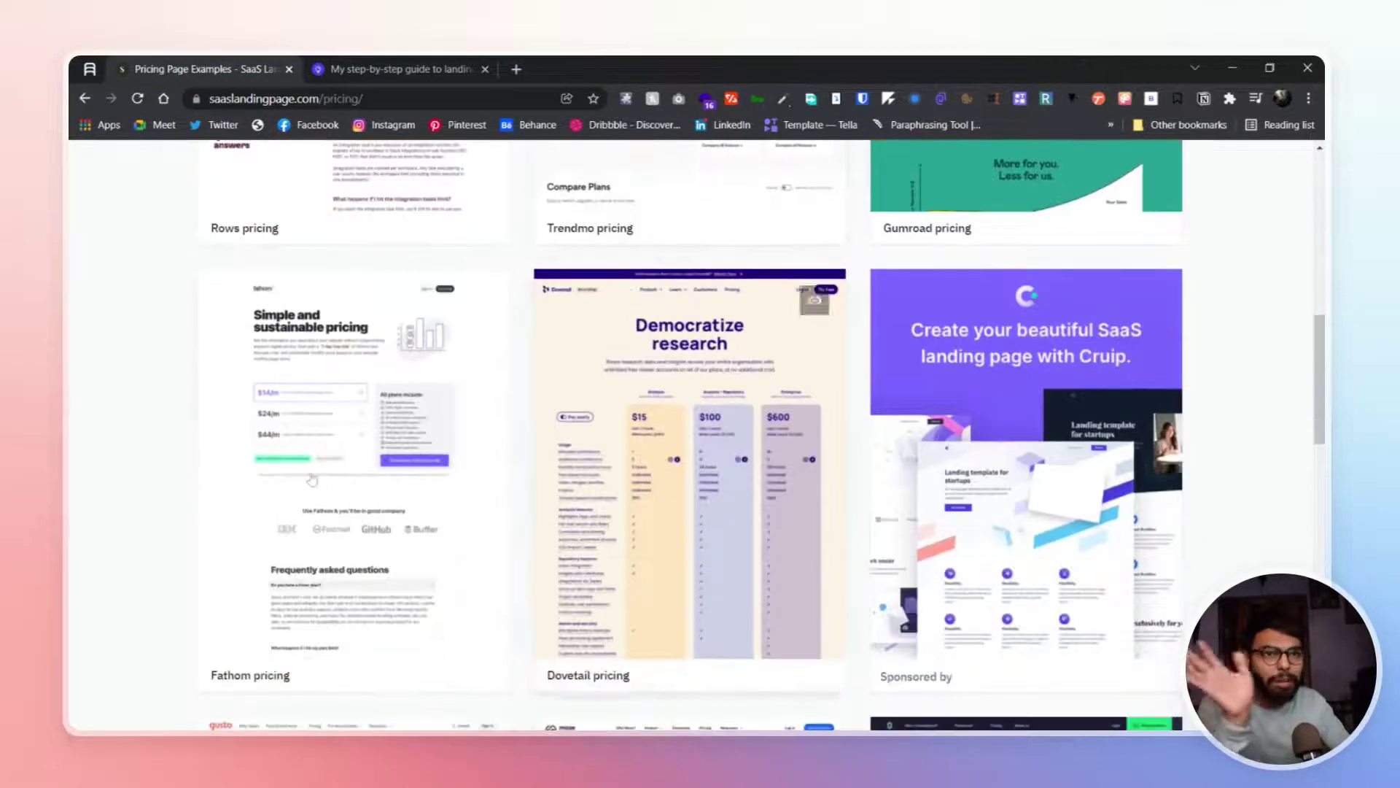
scroll(485, 500, "down", 2)
scroll(656, 536, "down", 1)
scroll(709, 560, "down", 1)
scroll(708, 561, "up", 1)
scroll(482, 492, "down", 1)
scroll(482, 492, "down", 1)
scroll(689, 431, "down", 2)
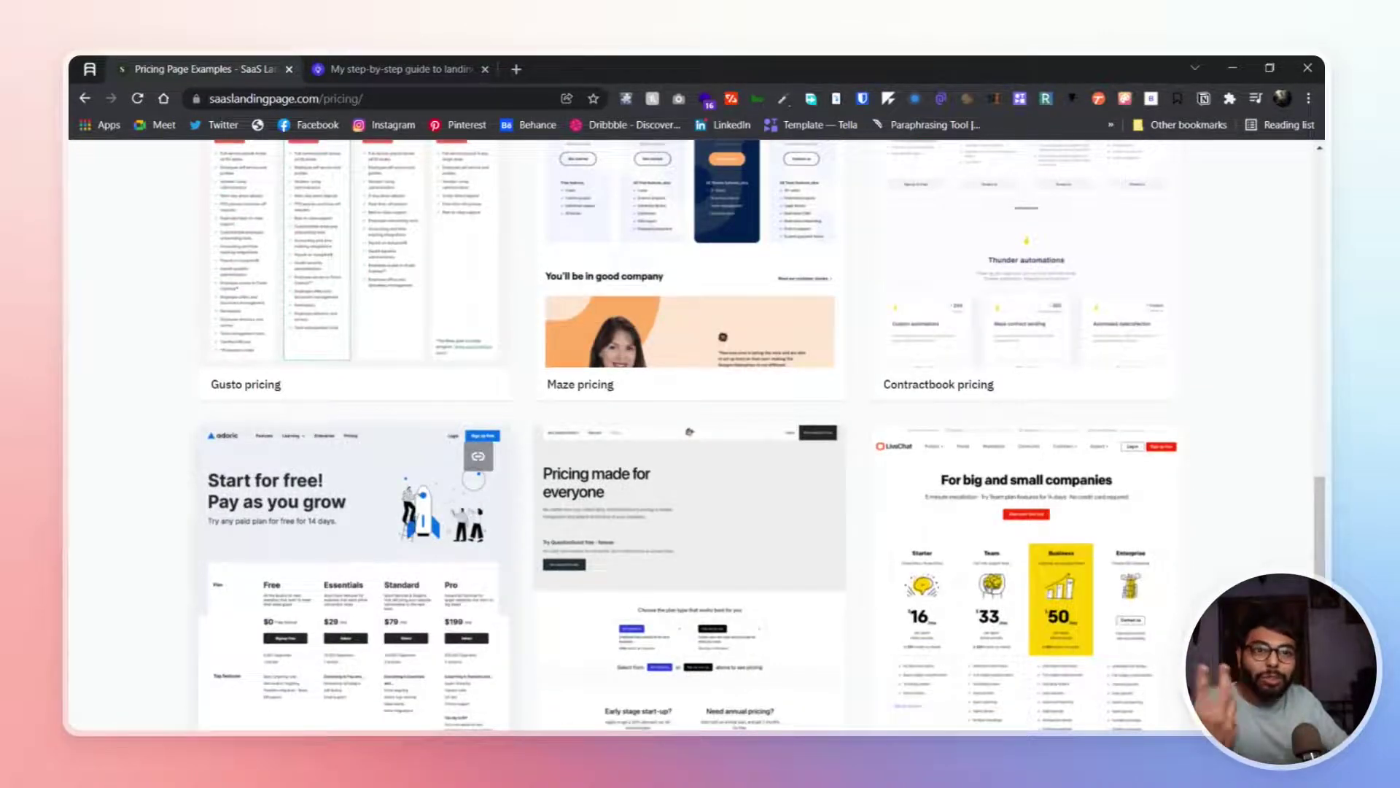
scroll(492, 514, "up", 1)
scroll(494, 515, "down", 1)
scroll(497, 517, "down", 1)
scroll(500, 517, "down", 2)
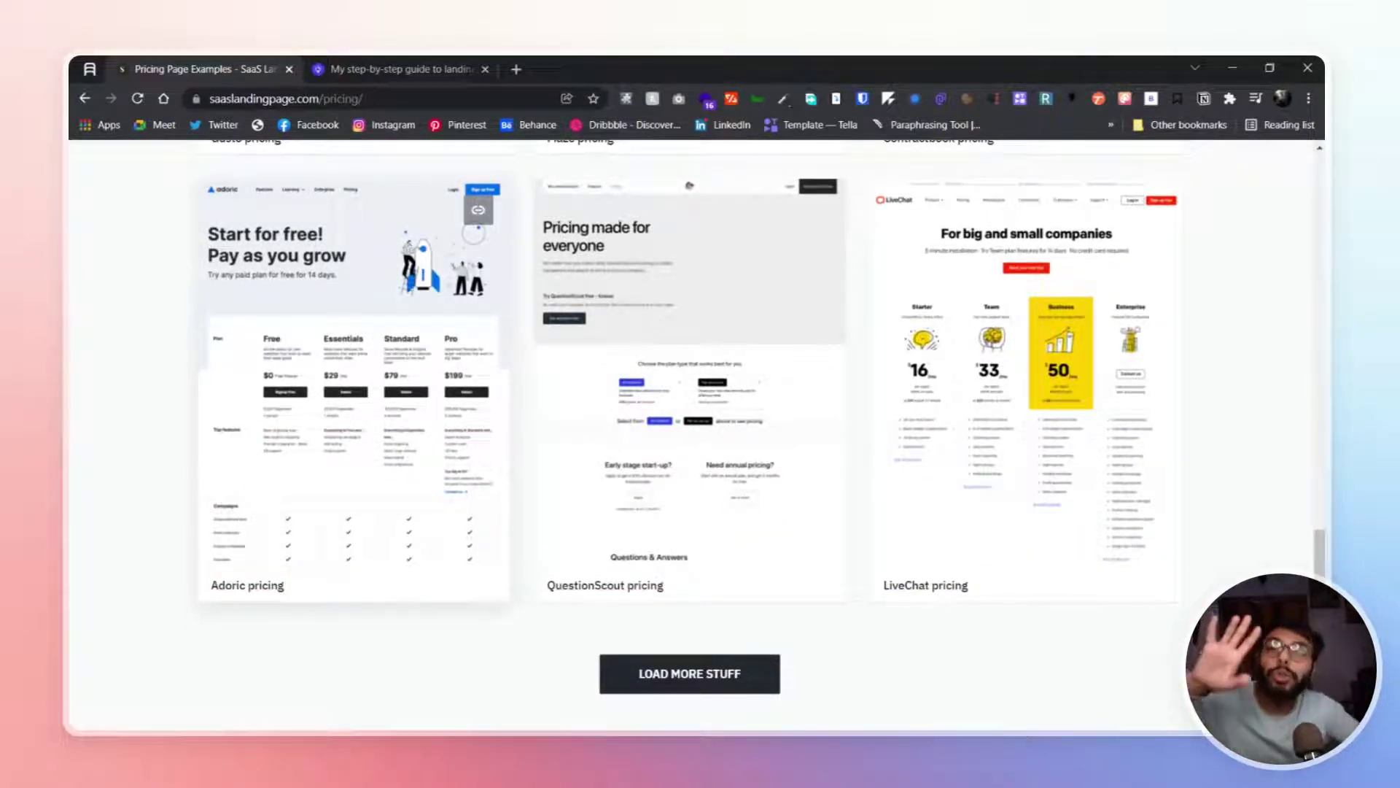
scroll(495, 521, "up", 5)
scroll(492, 526, "up", 5)
scroll(491, 528, "up", 5)
scroll(488, 531, "up", 5)
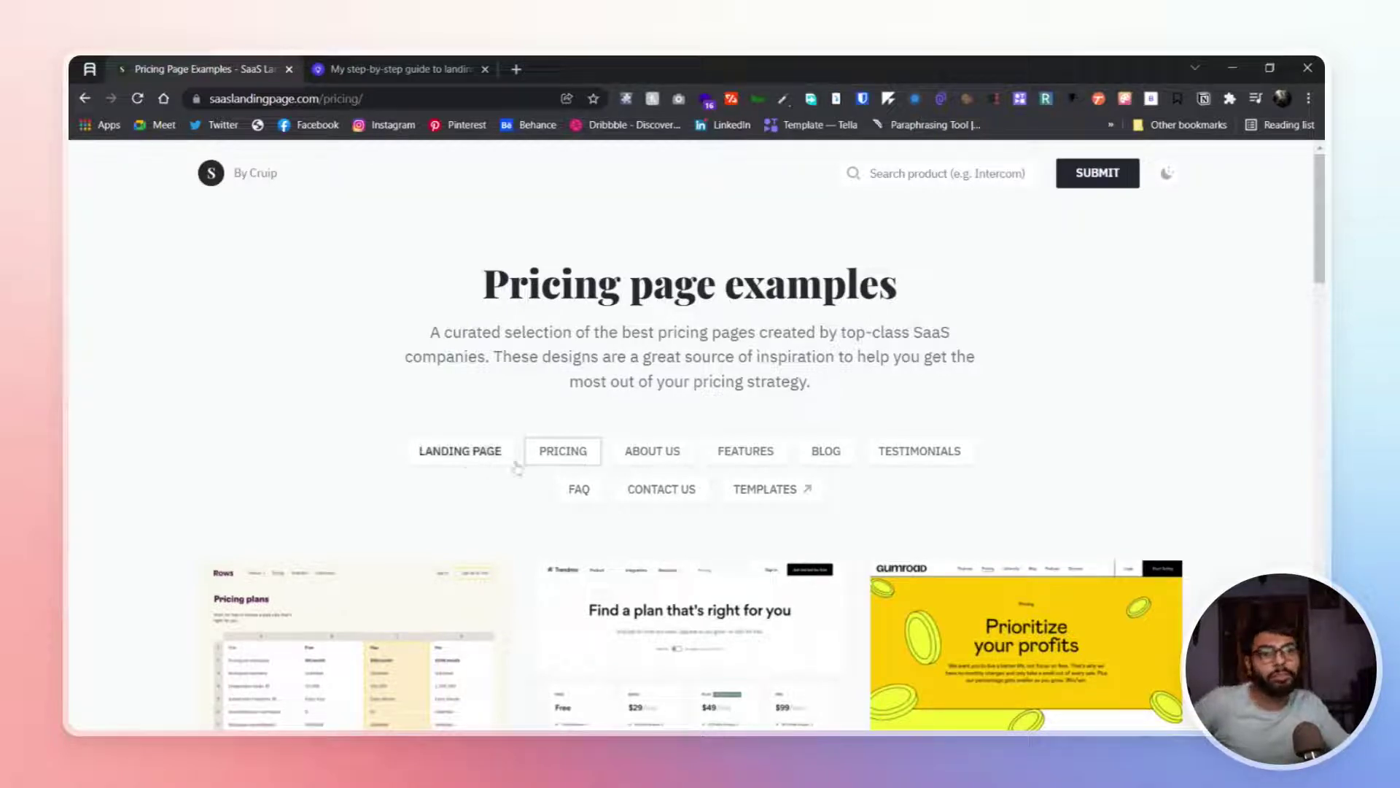
Return to the 670-example landing page gallery, highlighting and clearing the subtitle count.
left_click(454, 453)
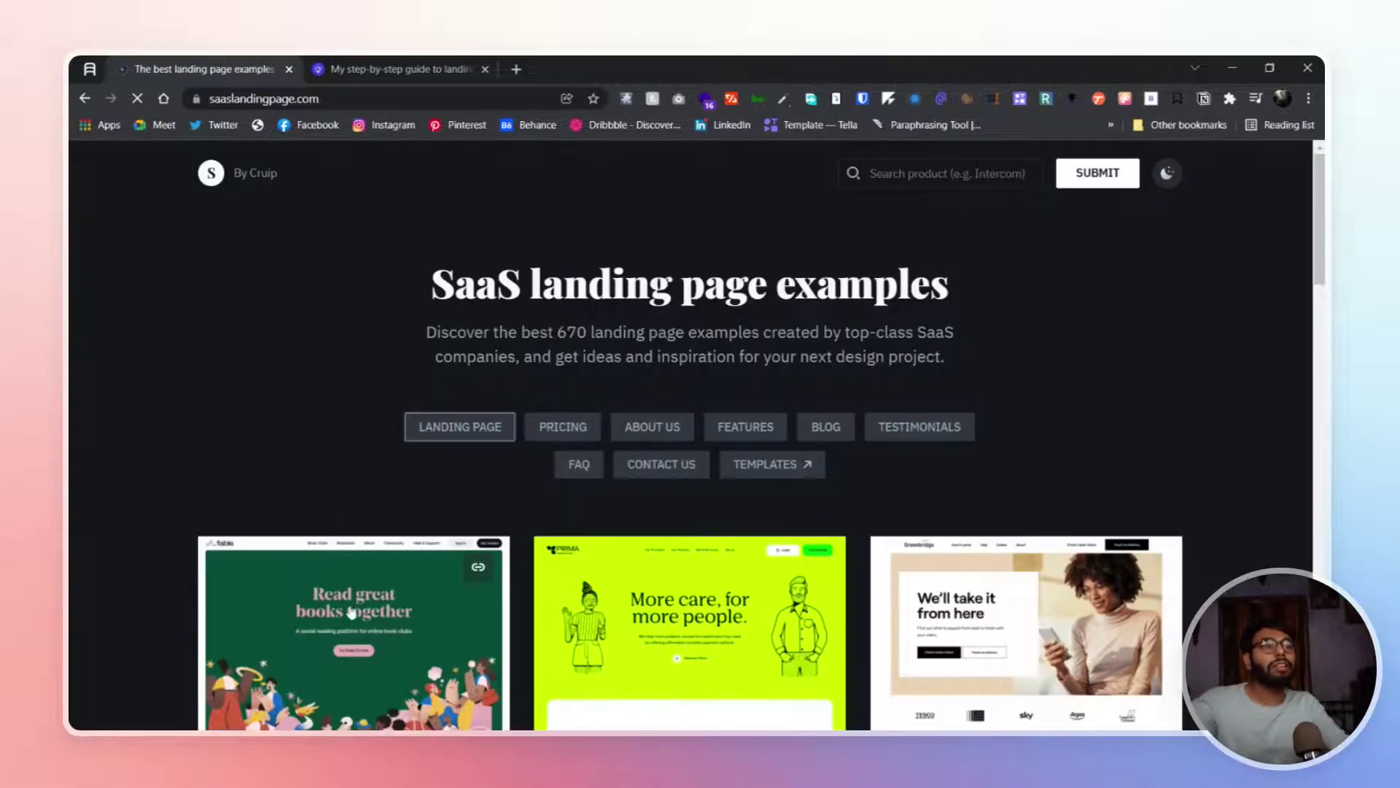
scroll(894, 475, "down", 5)
scroll(1168, 509, "down", 5)
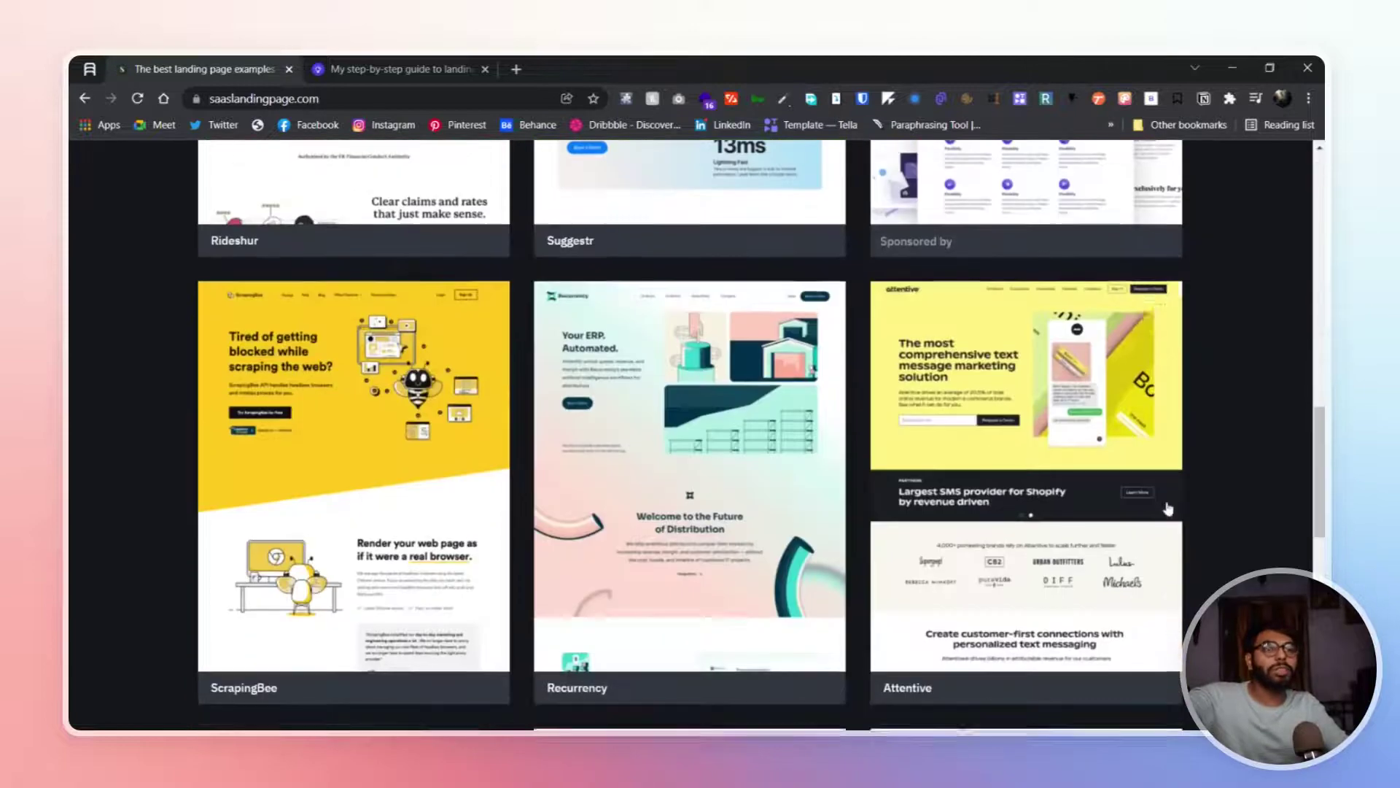
scroll(1169, 509, "up", 5)
scroll(931, 459, "up", 5)
scroll(765, 432, "up", 2)
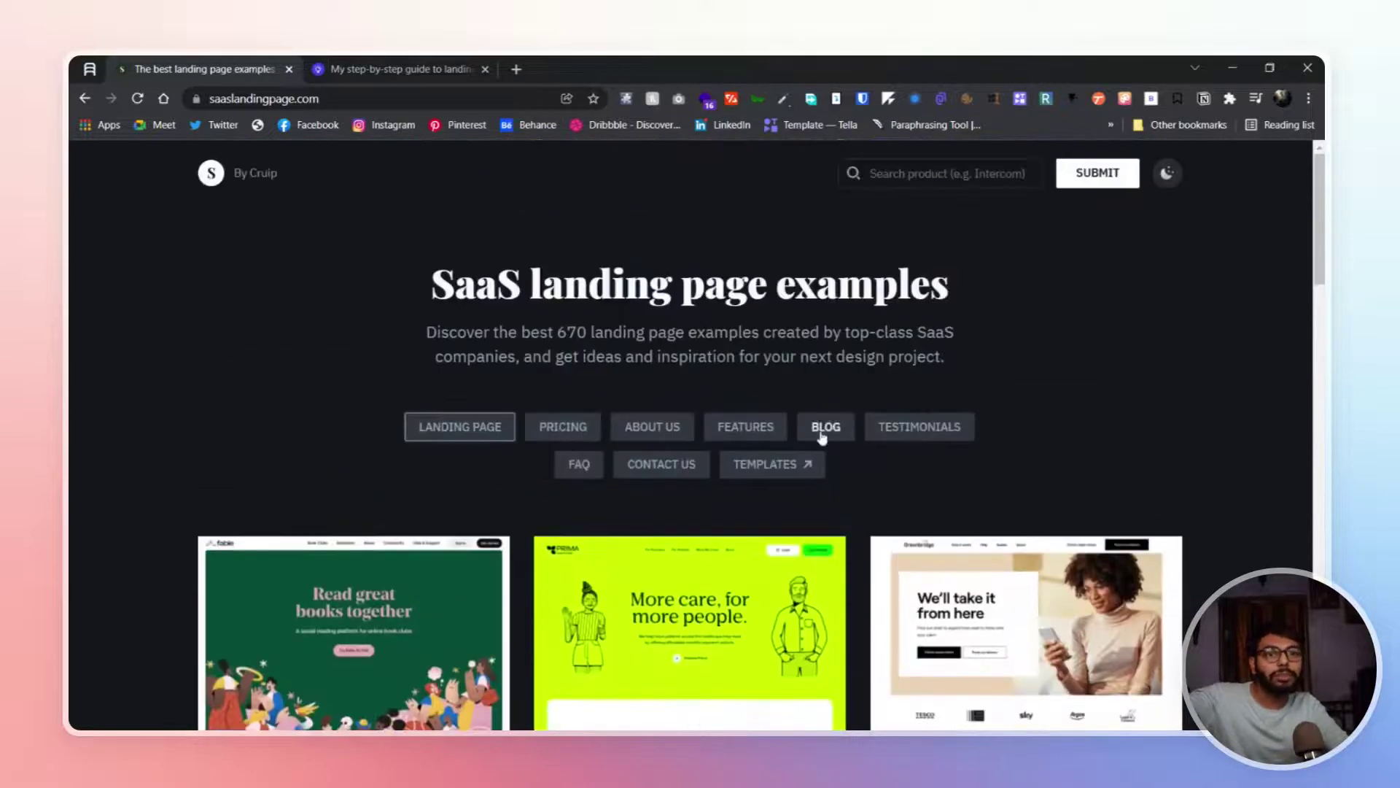
left_click_drag(557, 332, 614, 331)
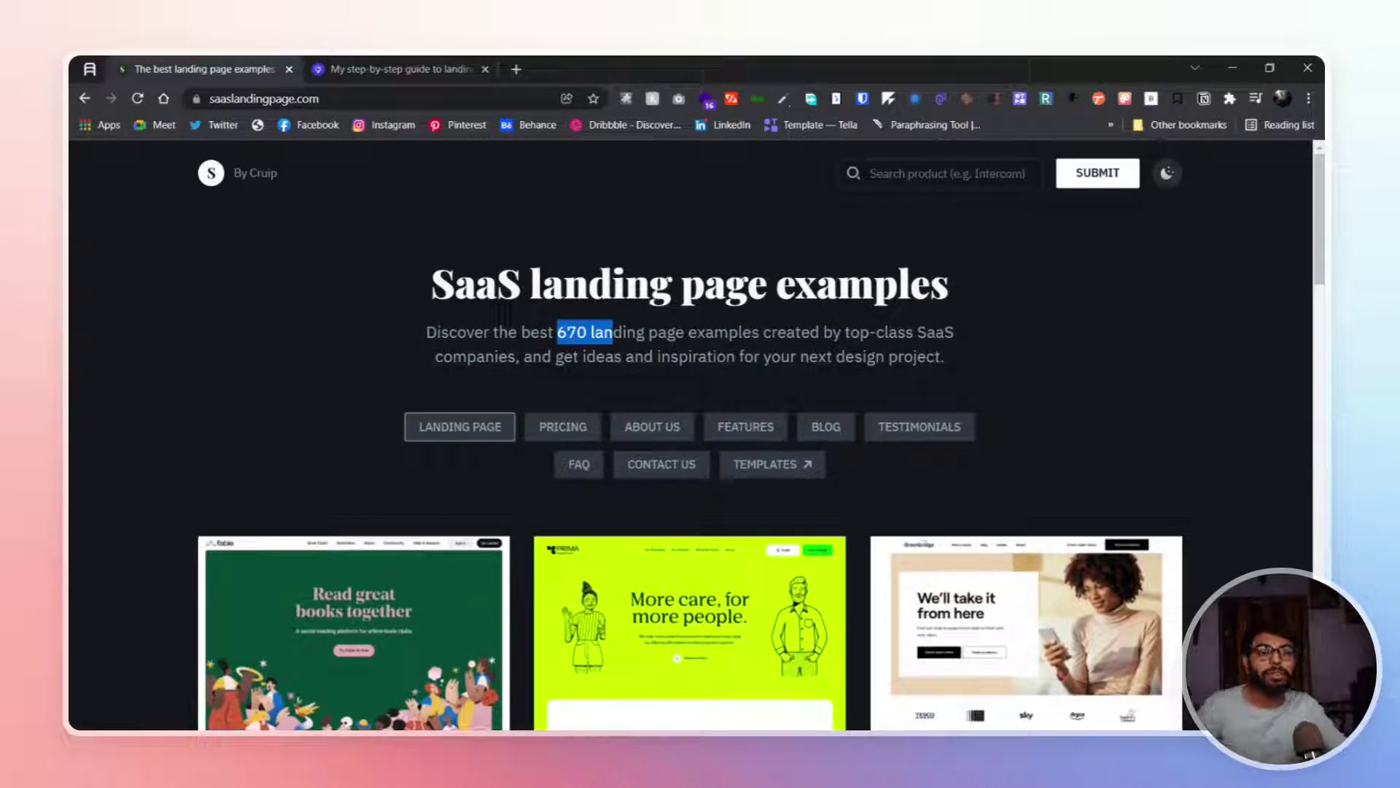
left_click(1254, 346)
scroll(1241, 401, "down", 3)
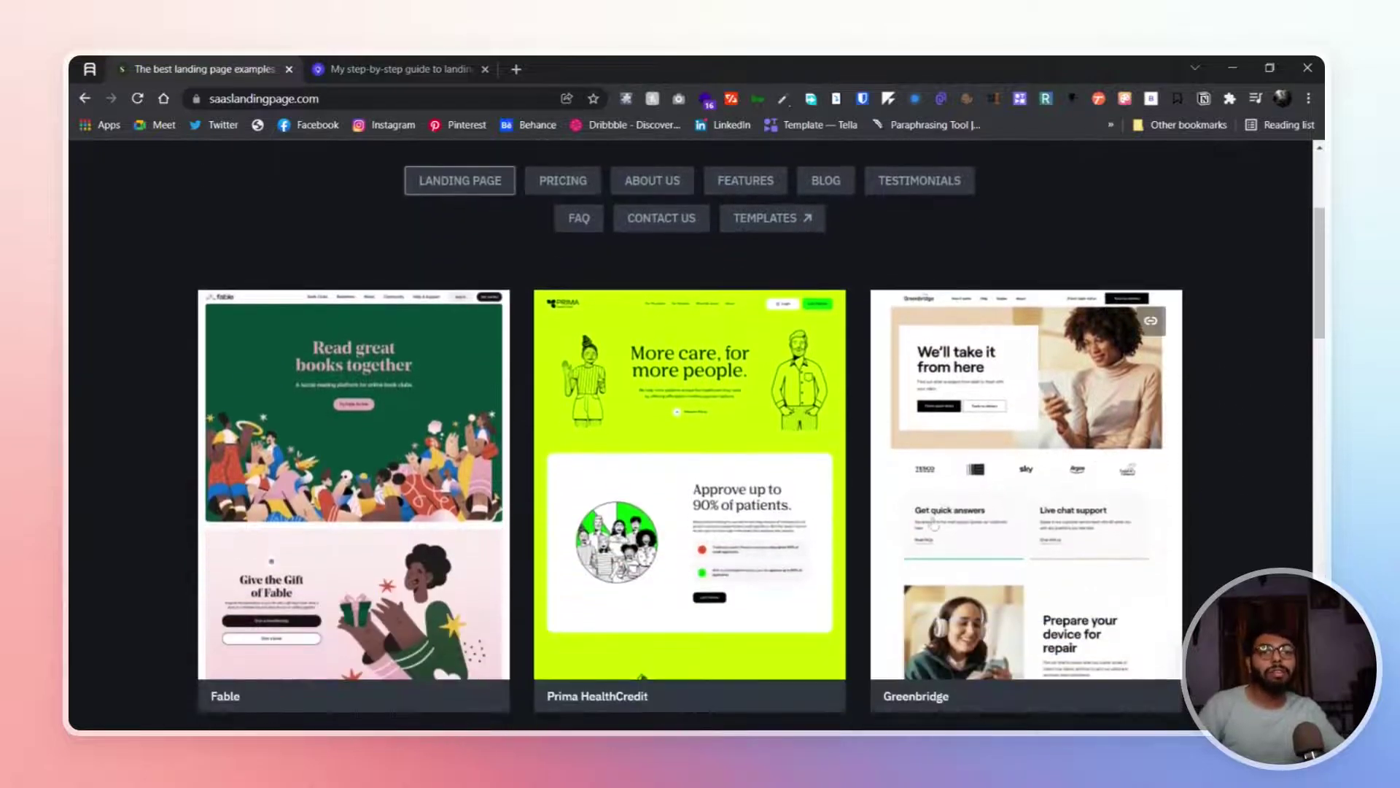
Open Fable's detail page from its card in the landing page gallery.
left_click(432, 388)
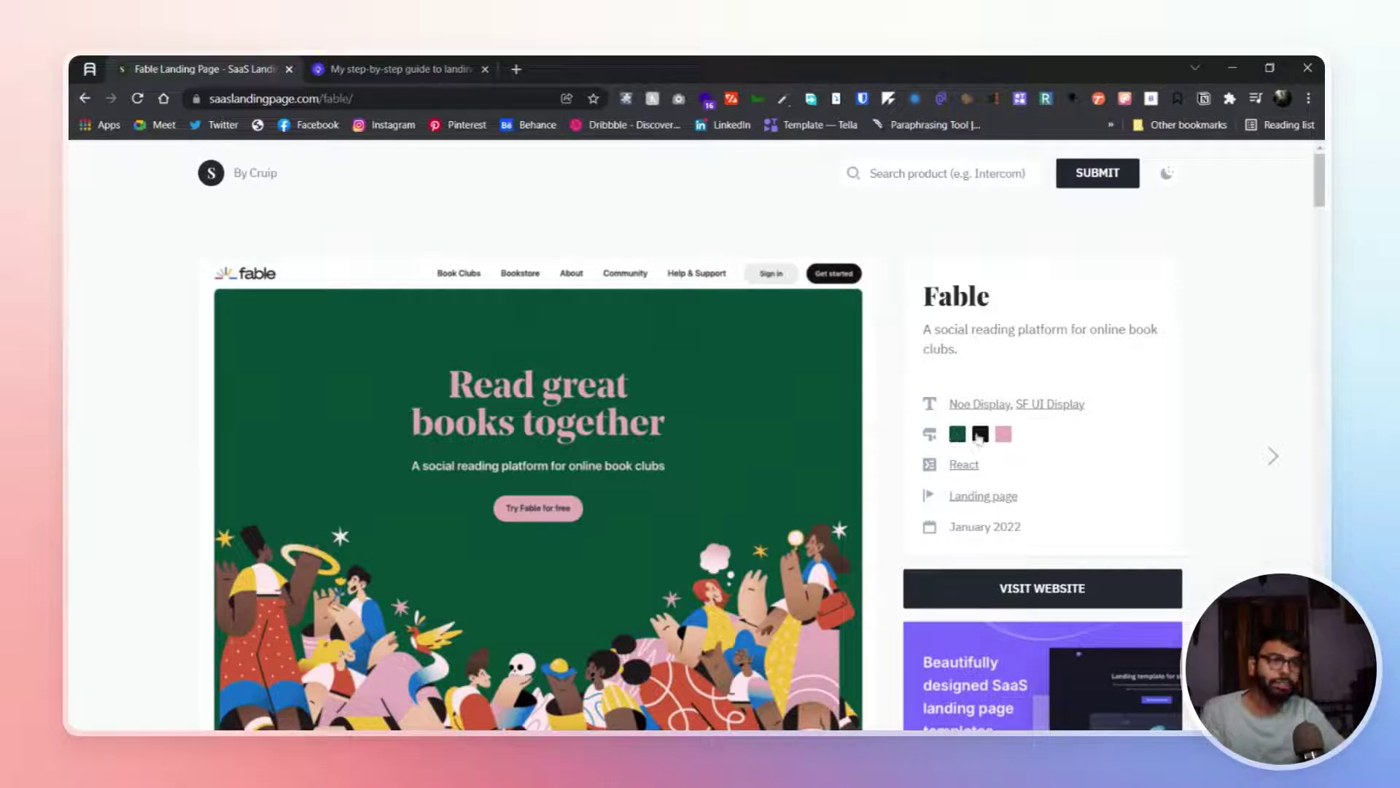
Copy Fable's green, black and pink palette colours, then glance at the Noe Display page heading.
left_click(962, 437)
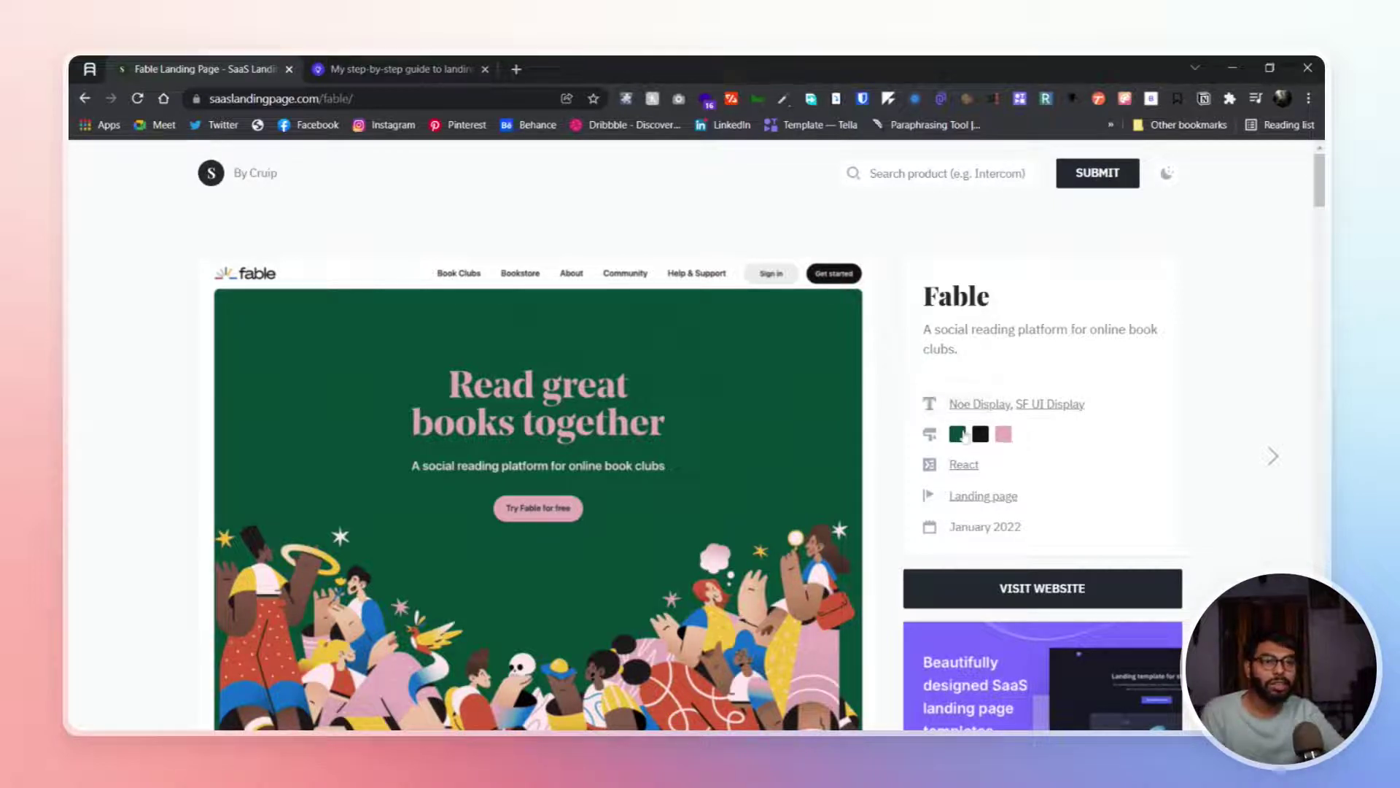
left_click(981, 438)
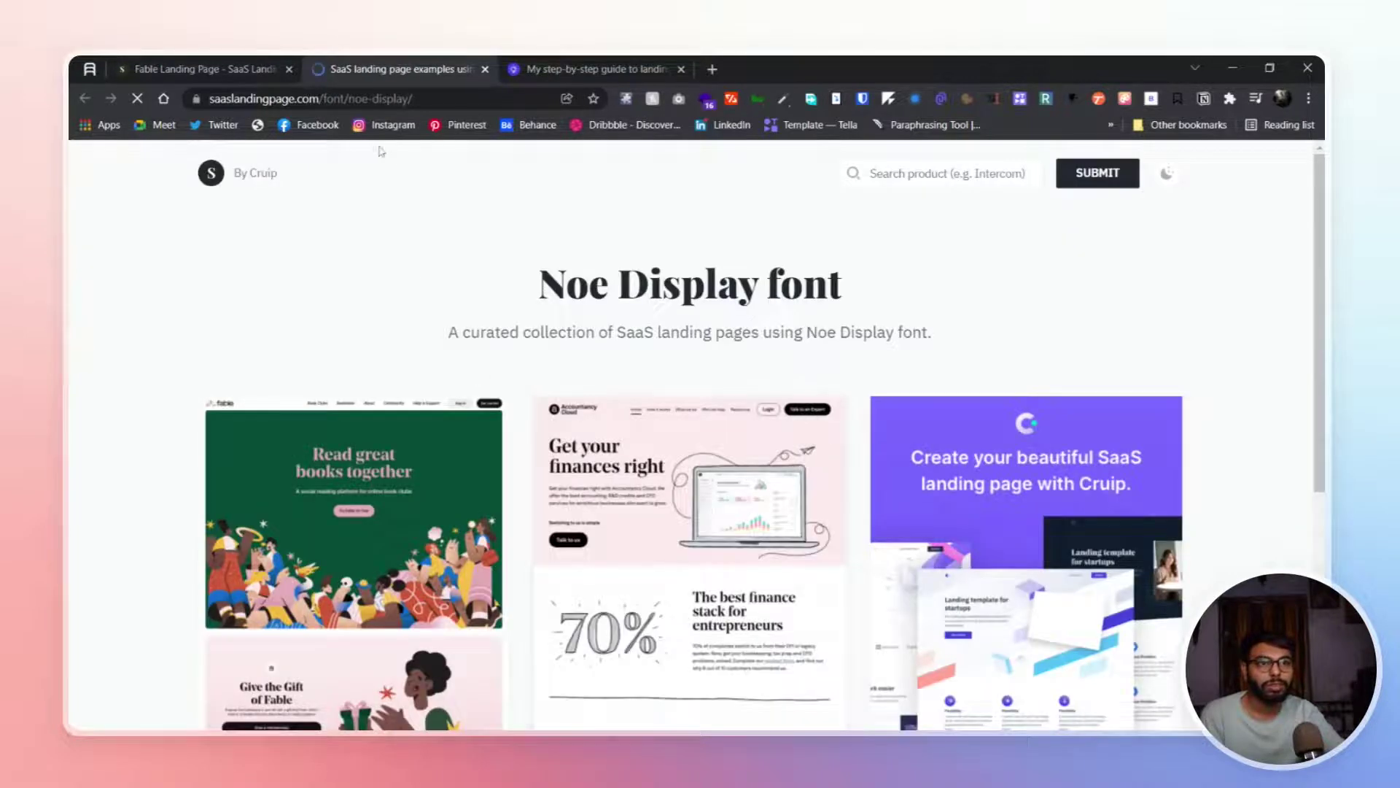
scroll(406, 219, "down", 2)
scroll(425, 281, "up", 2)
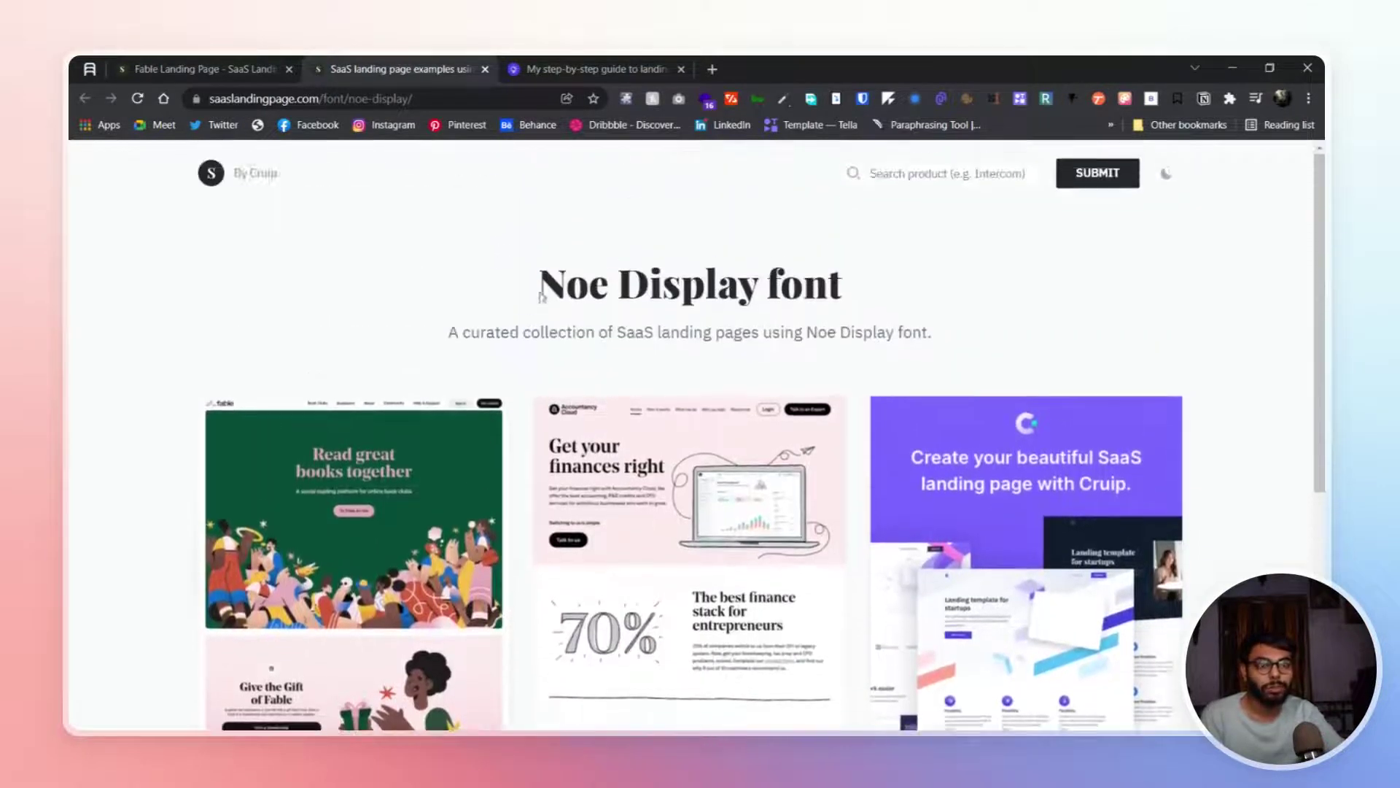
left_click_drag(538, 285, 681, 284)
left_click(811, 322)
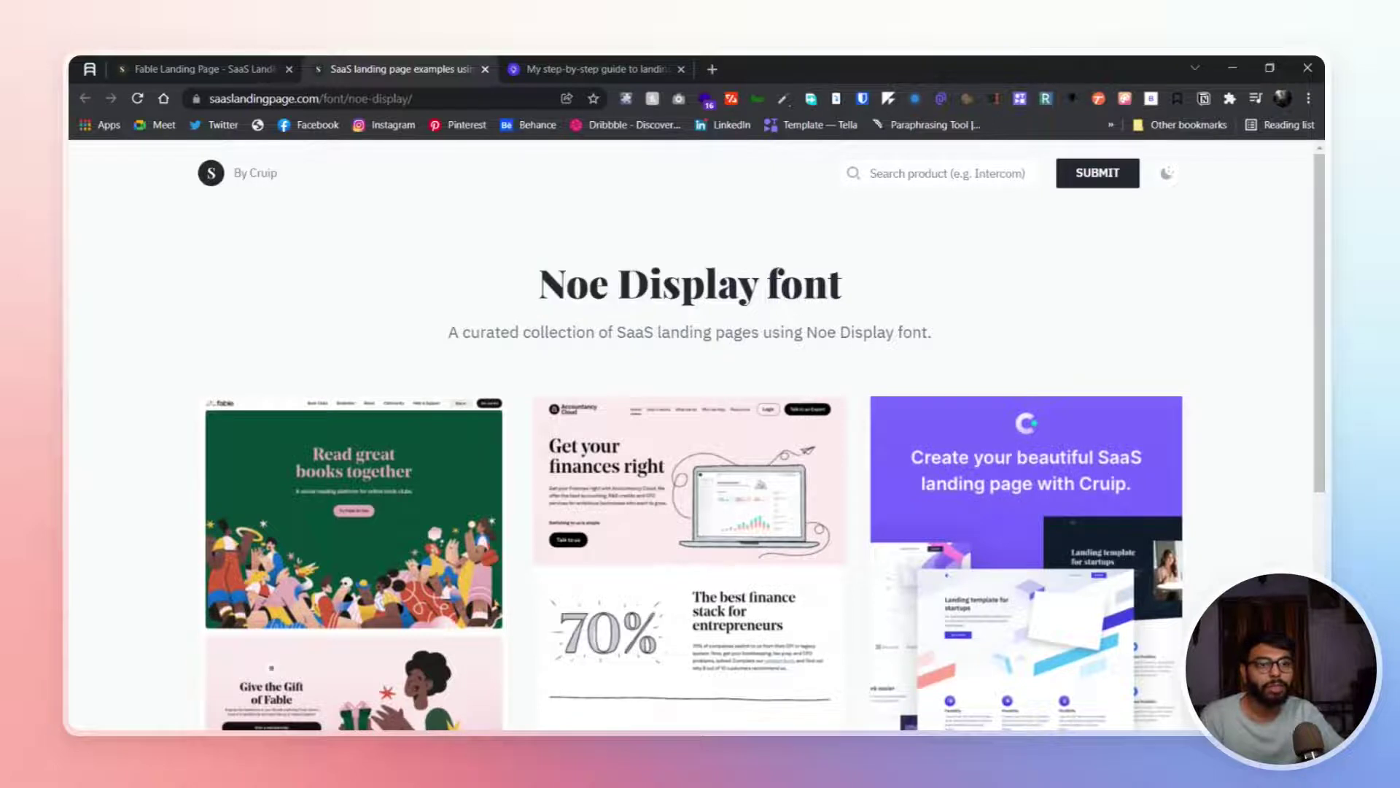
scroll(526, 351, "down", 1)
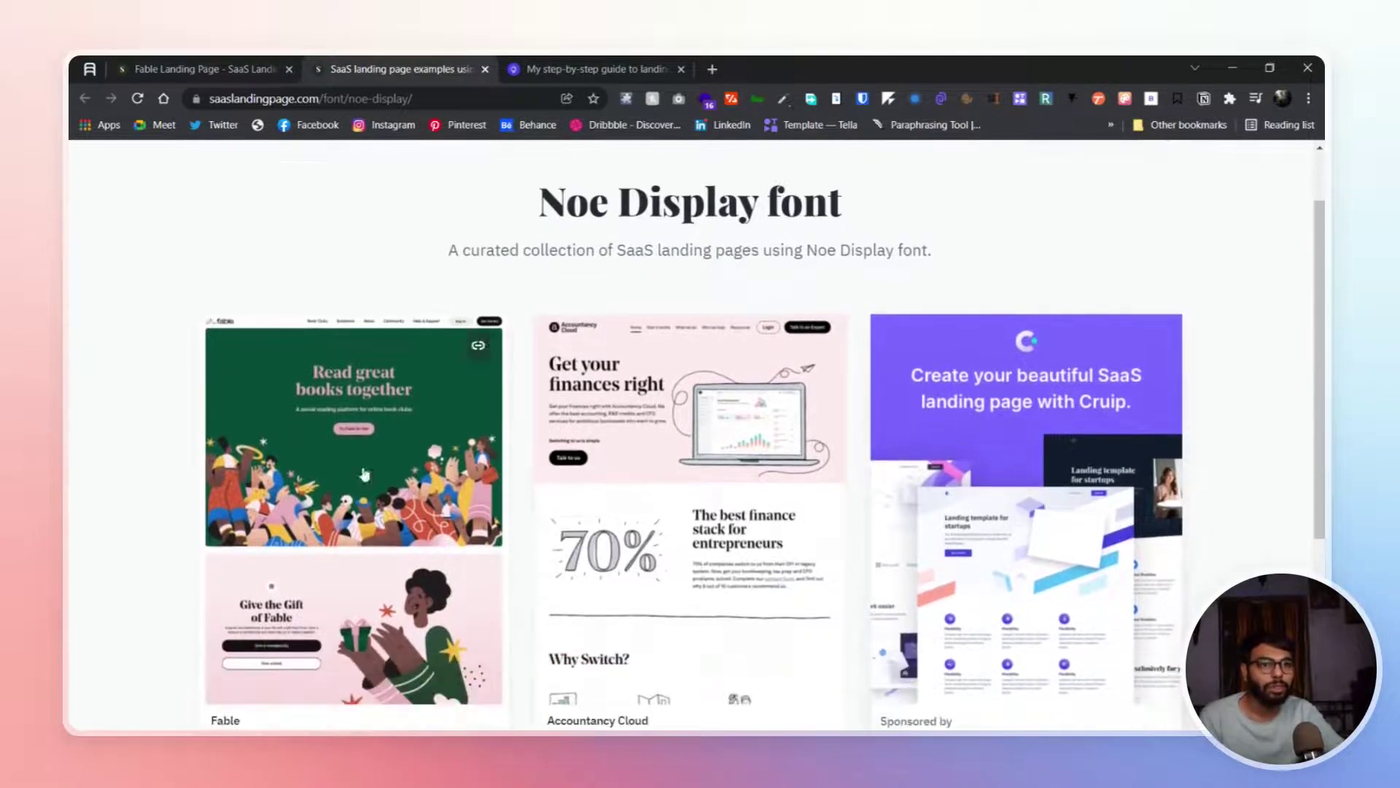
Open Fable's SF UI Display and React collections in separate tabs, then revisit Noe Display.
left_click(164, 70)
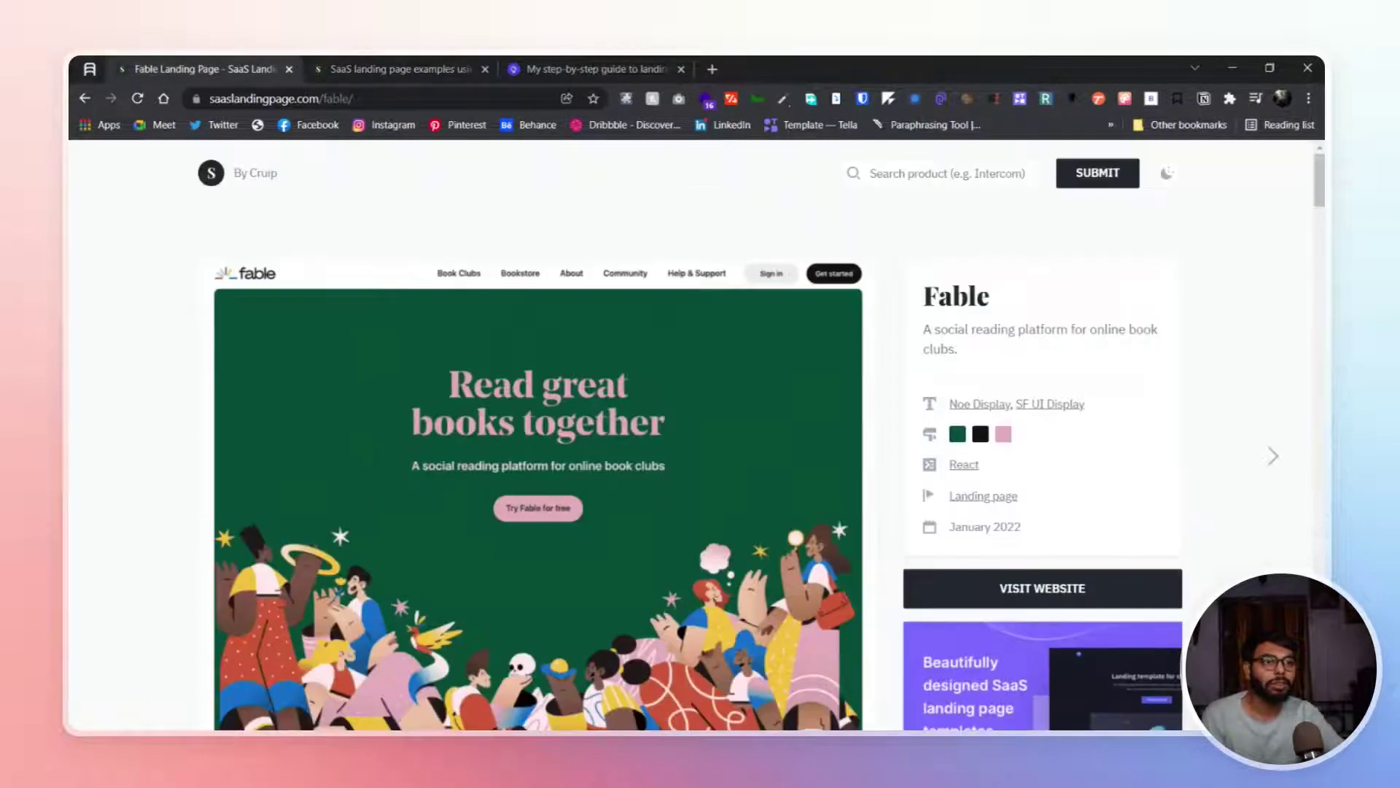
left_click(1007, 404)
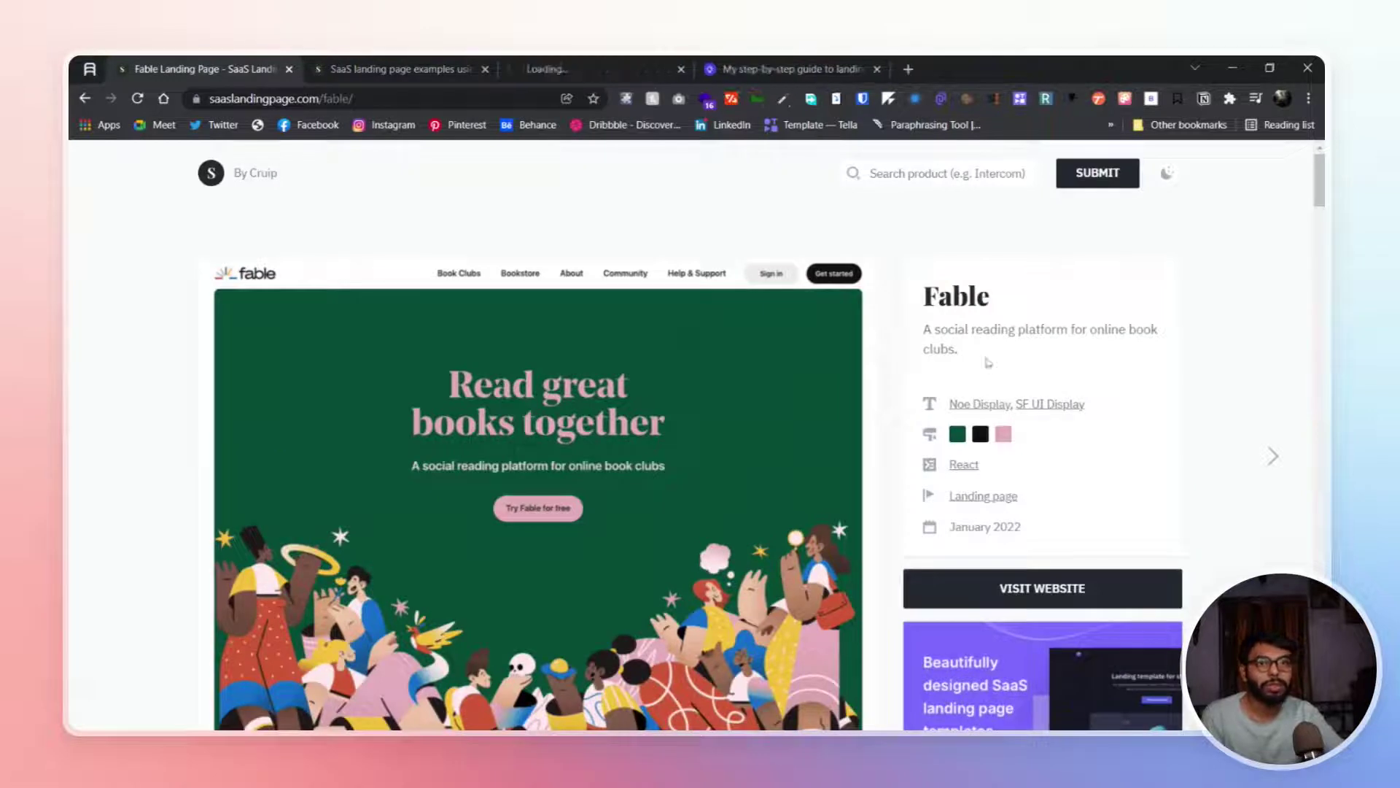
left_click(525, 67)
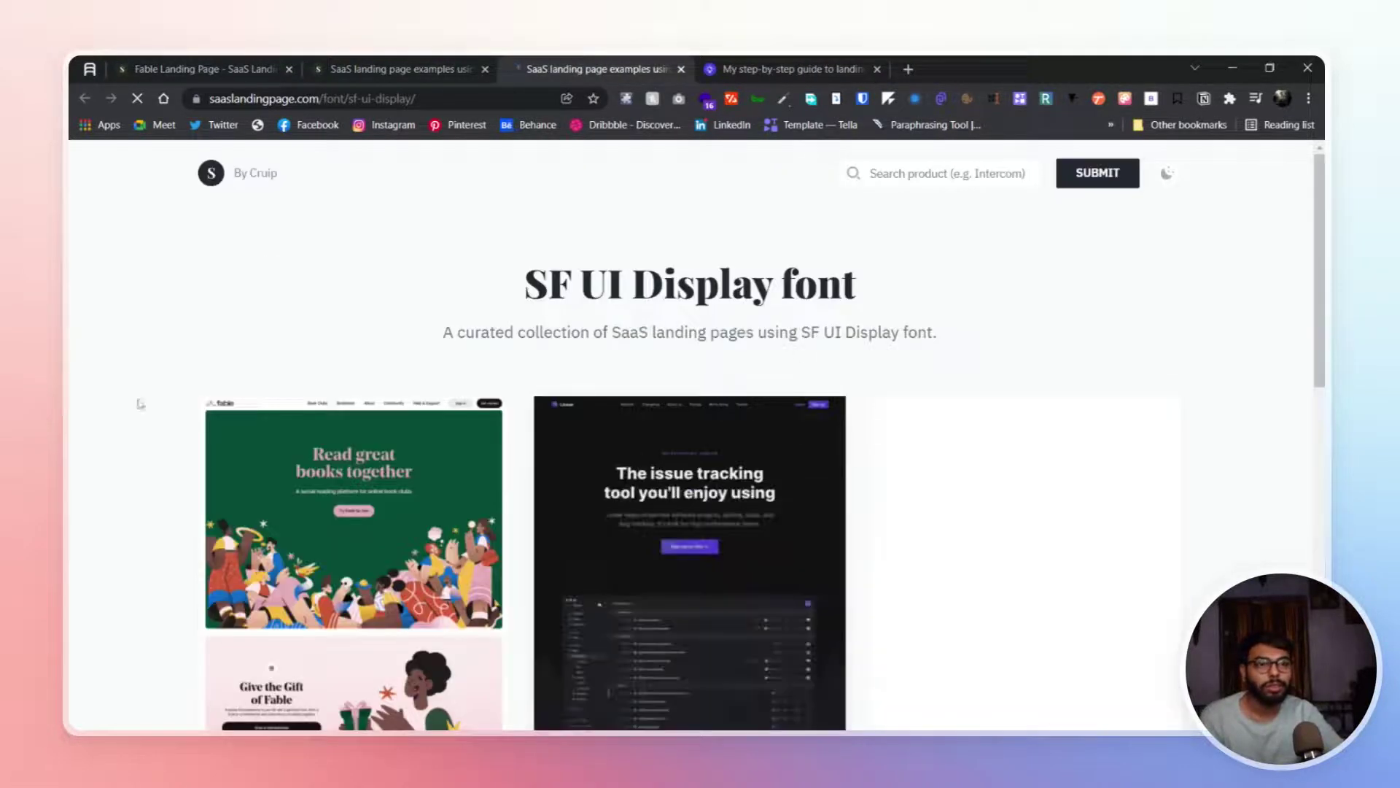
scroll(673, 378, "down", 2)
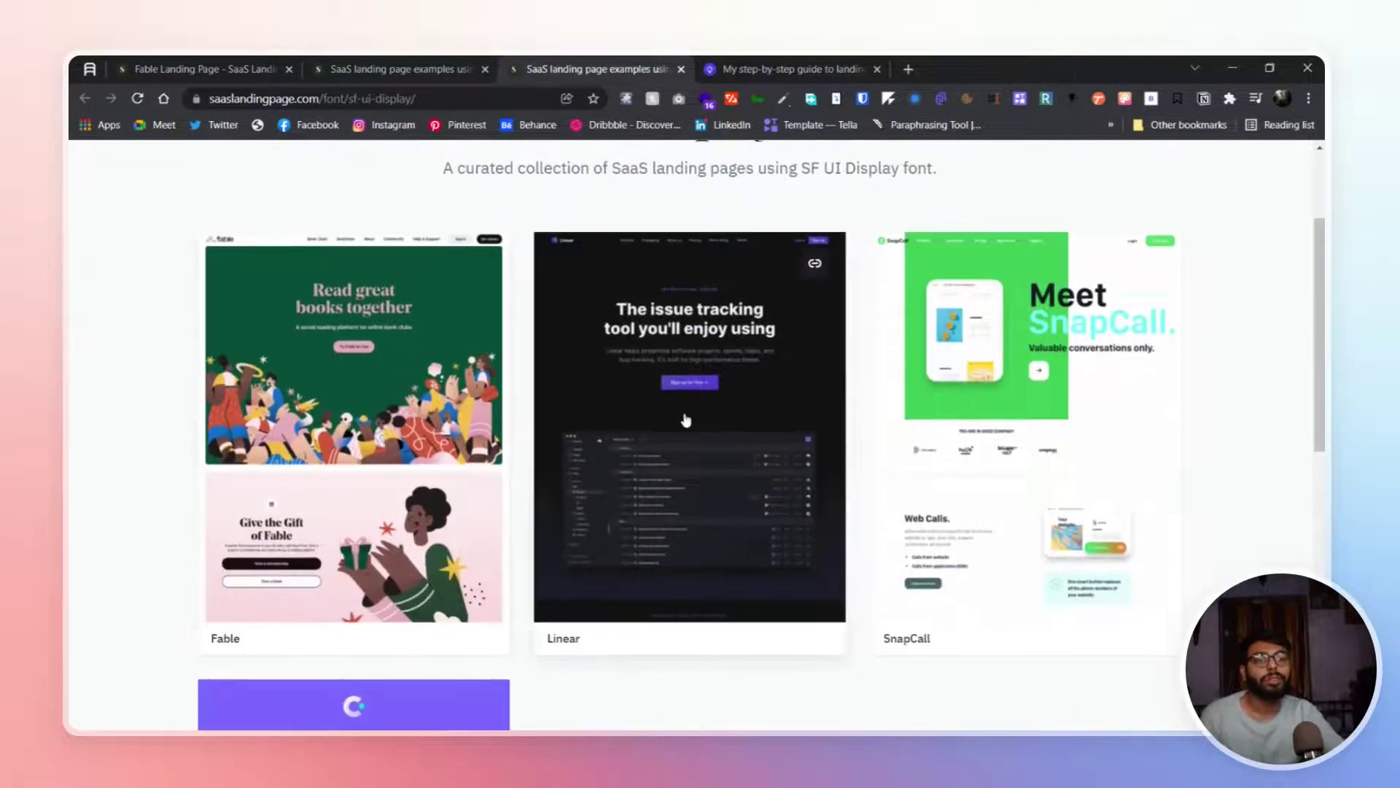
scroll(1146, 436, "down", 2)
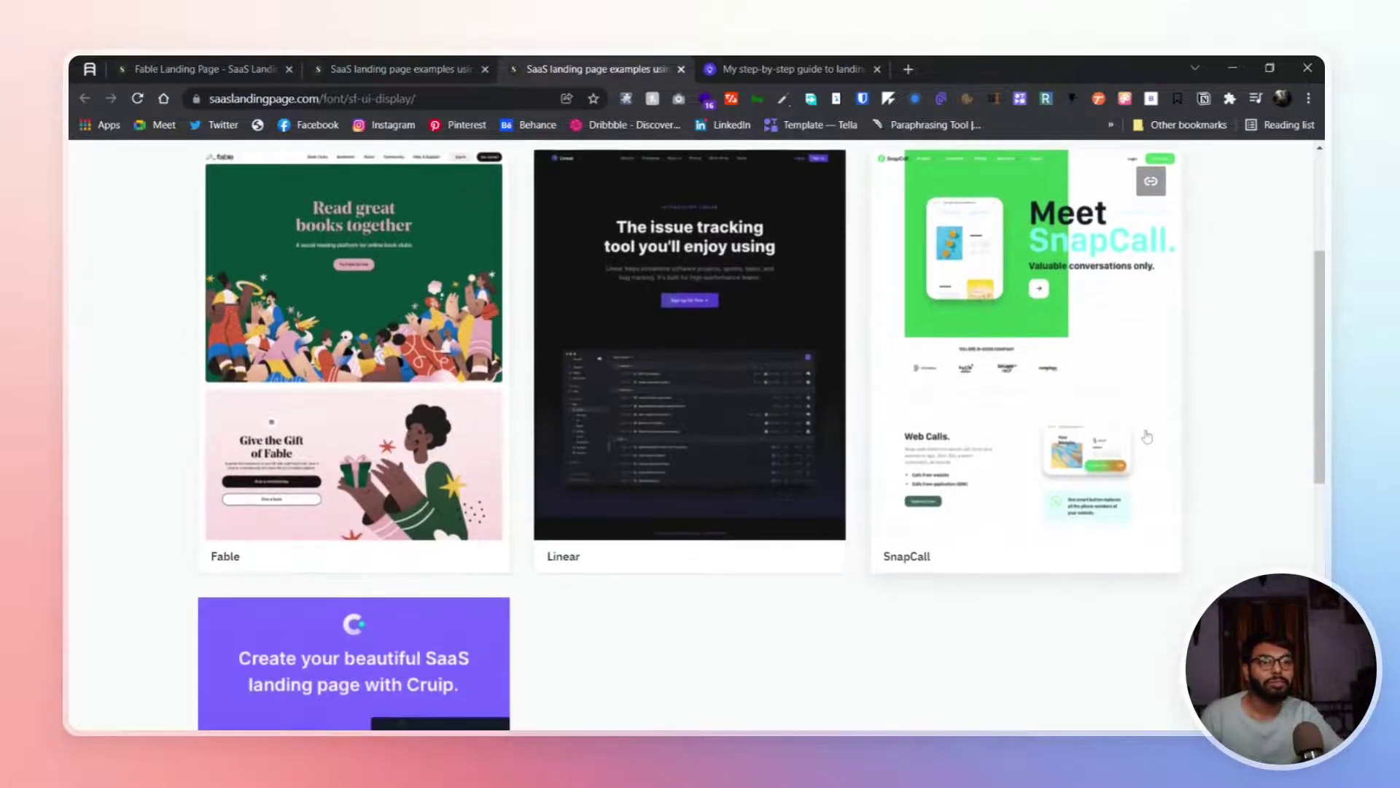
scroll(1147, 437, "down", 2)
scroll(1147, 437, "up", 1)
scroll(1146, 437, "up", 5)
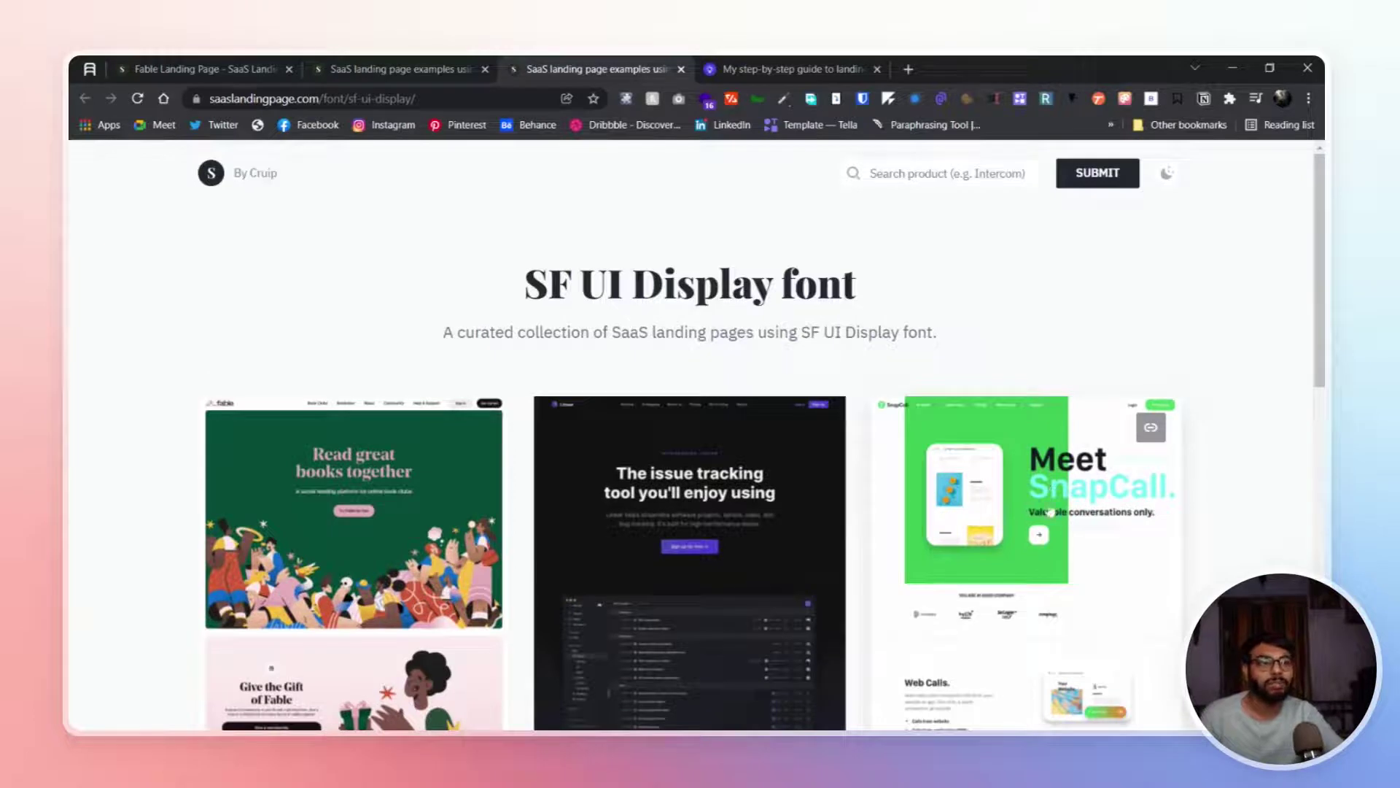
left_click(186, 65)
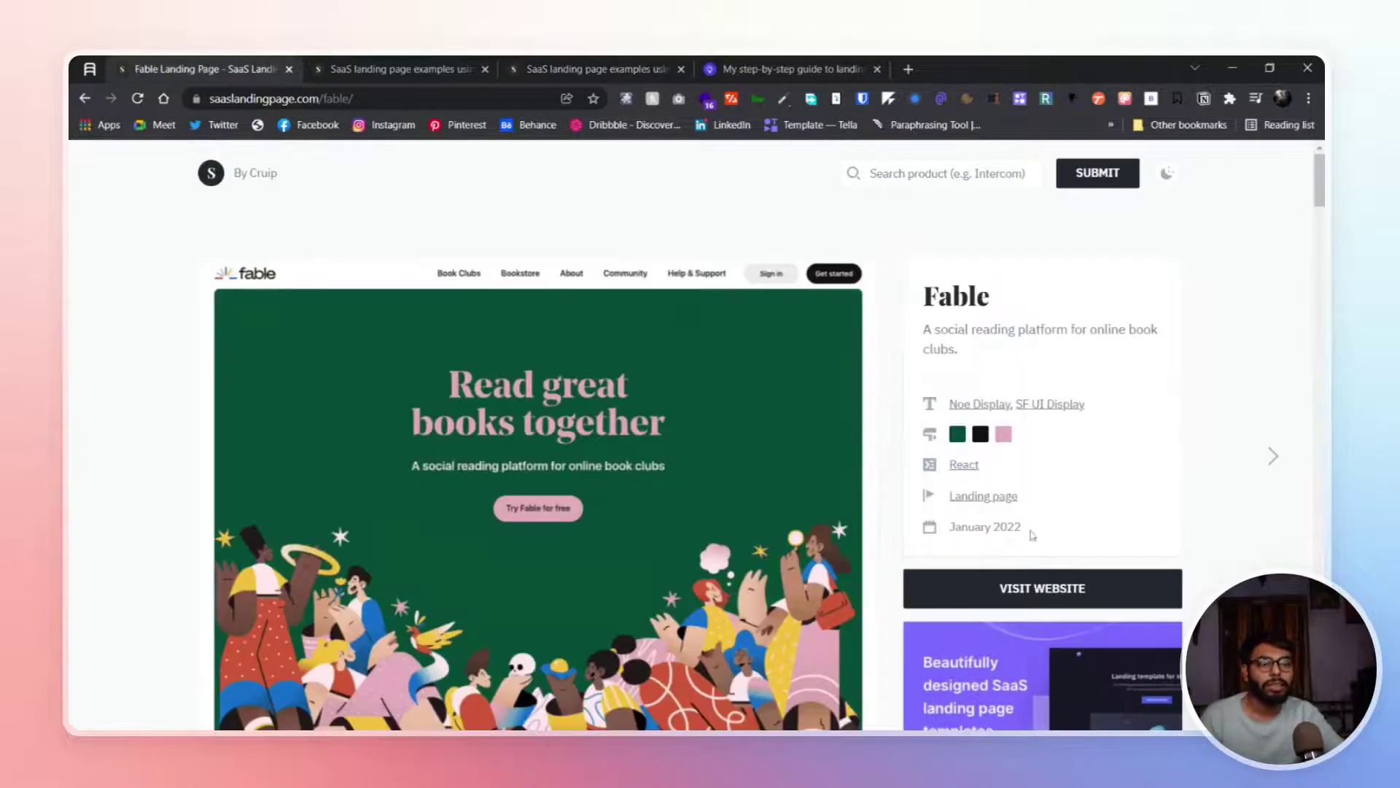
left_click(962, 468, "ctrl")
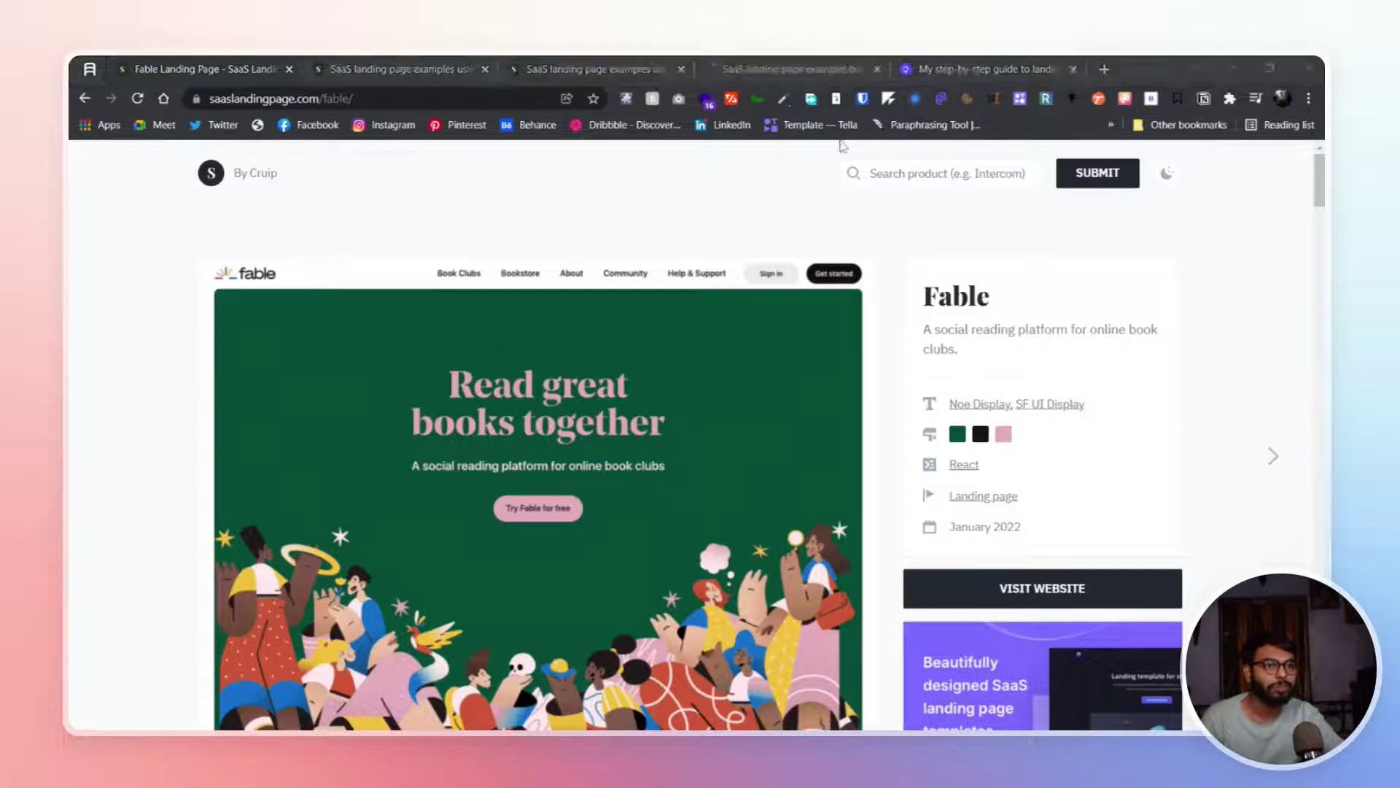
left_click(792, 68)
scroll(1165, 455, "down", 3)
scroll(1166, 455, "down", 2)
scroll(1165, 455, "down", 4)
scroll(749, 425, "down", 1)
scroll(749, 424, "down", 2)
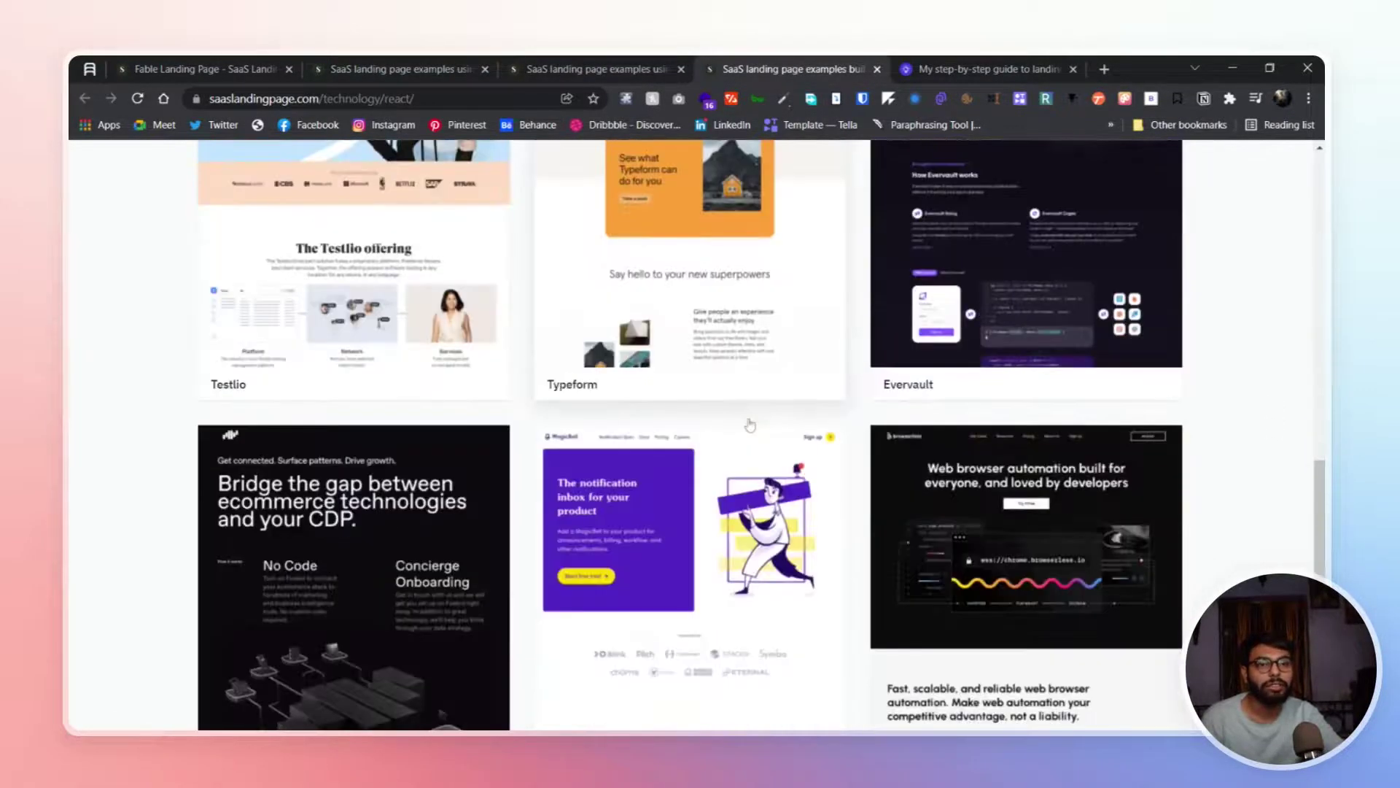
scroll(748, 424, "down", 1)
left_click(366, 69)
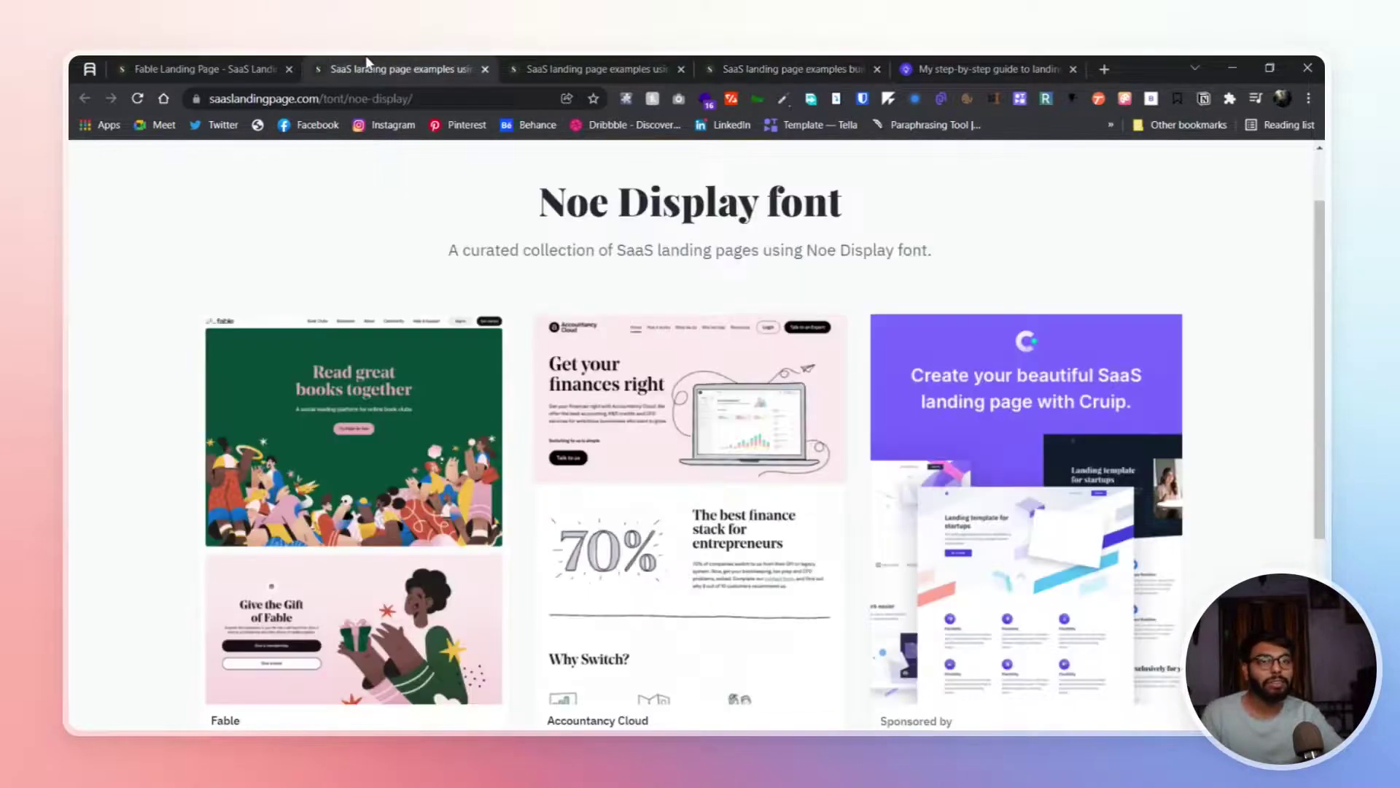
Return to Fable's detail page and scroll down to the footer's category, technology and font links.
left_click(211, 58)
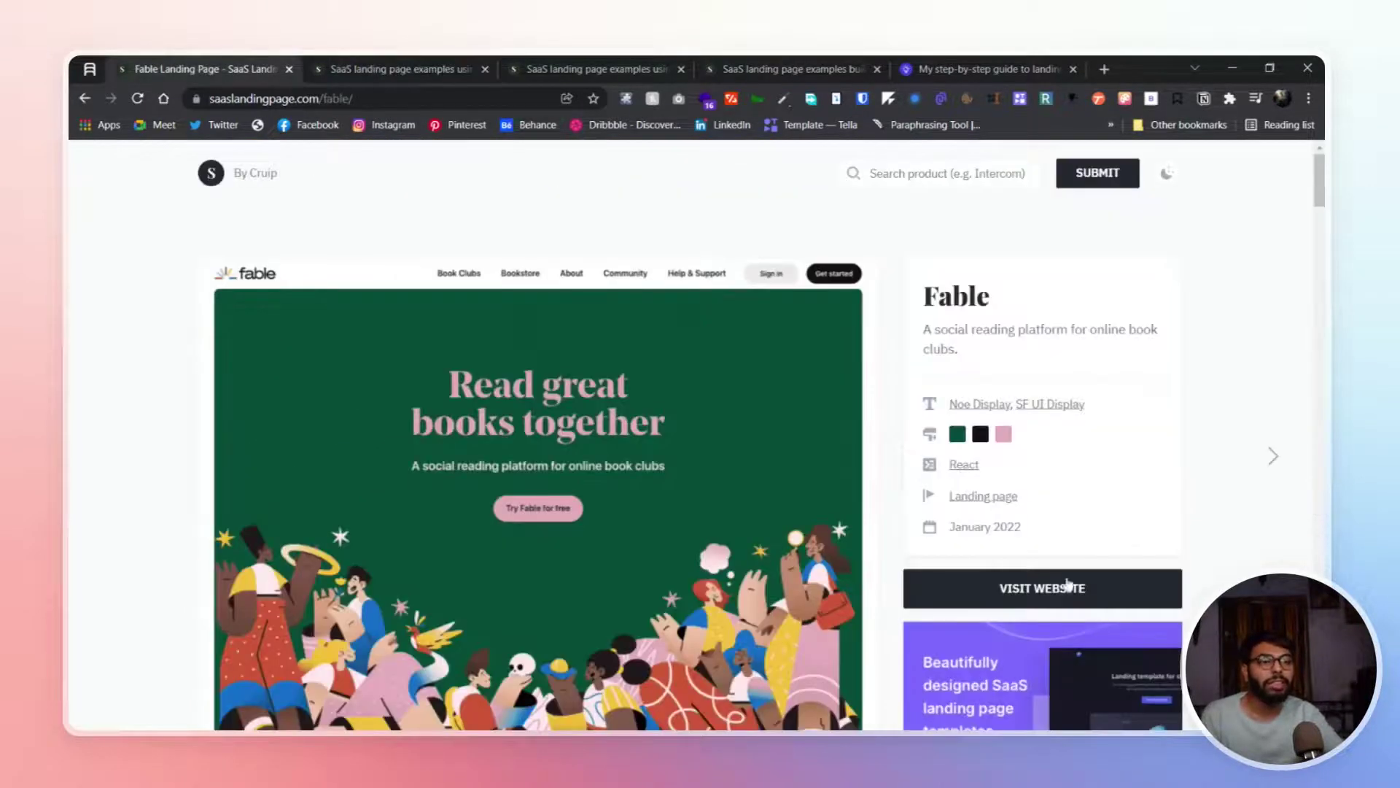
scroll(1074, 592, "down", 3)
scroll(1024, 473, "down", 2)
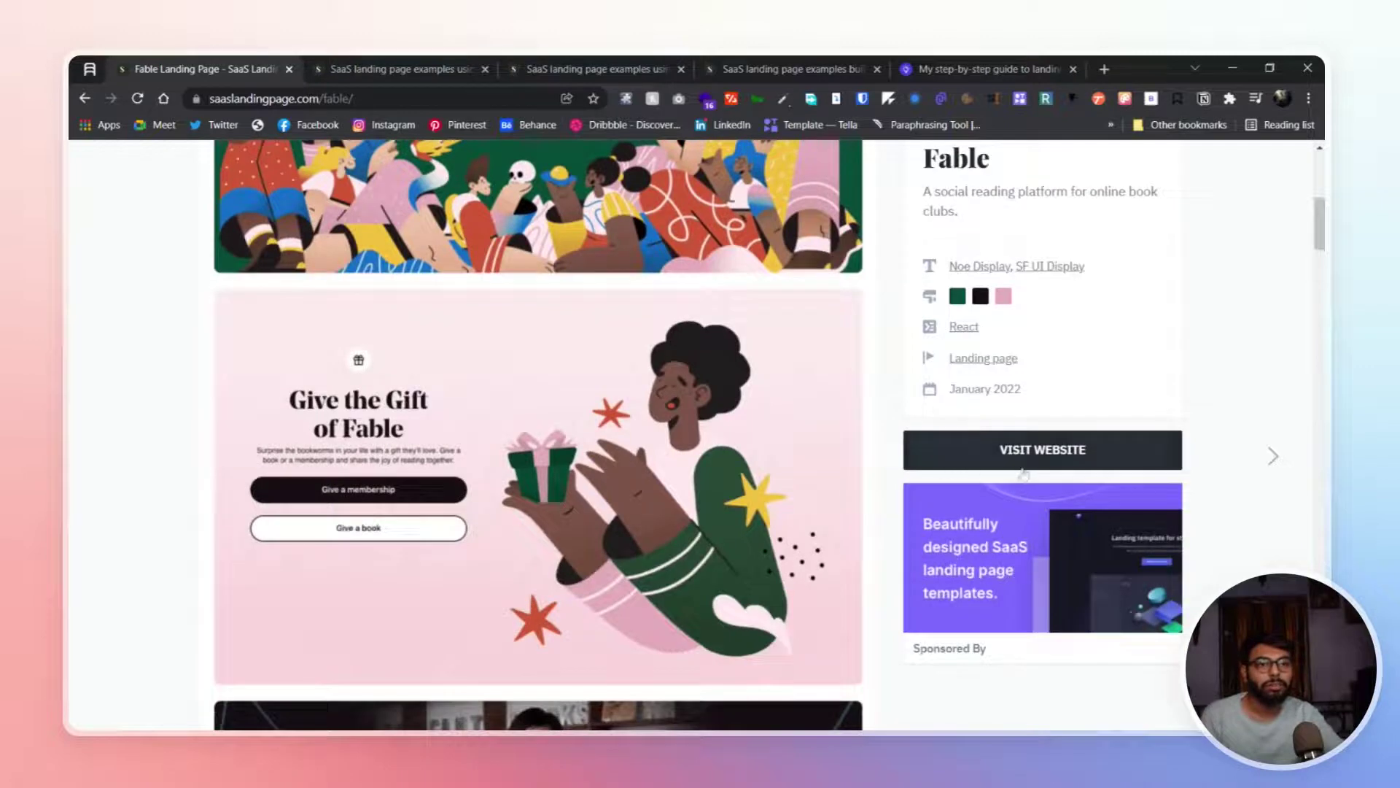
scroll(1018, 485, "up", 5)
scroll(876, 485, "down", 3)
scroll(823, 485, "down", 3)
scroll(823, 487, "down", 1)
scroll(822, 487, "down", 2)
scroll(818, 484, "down", 3)
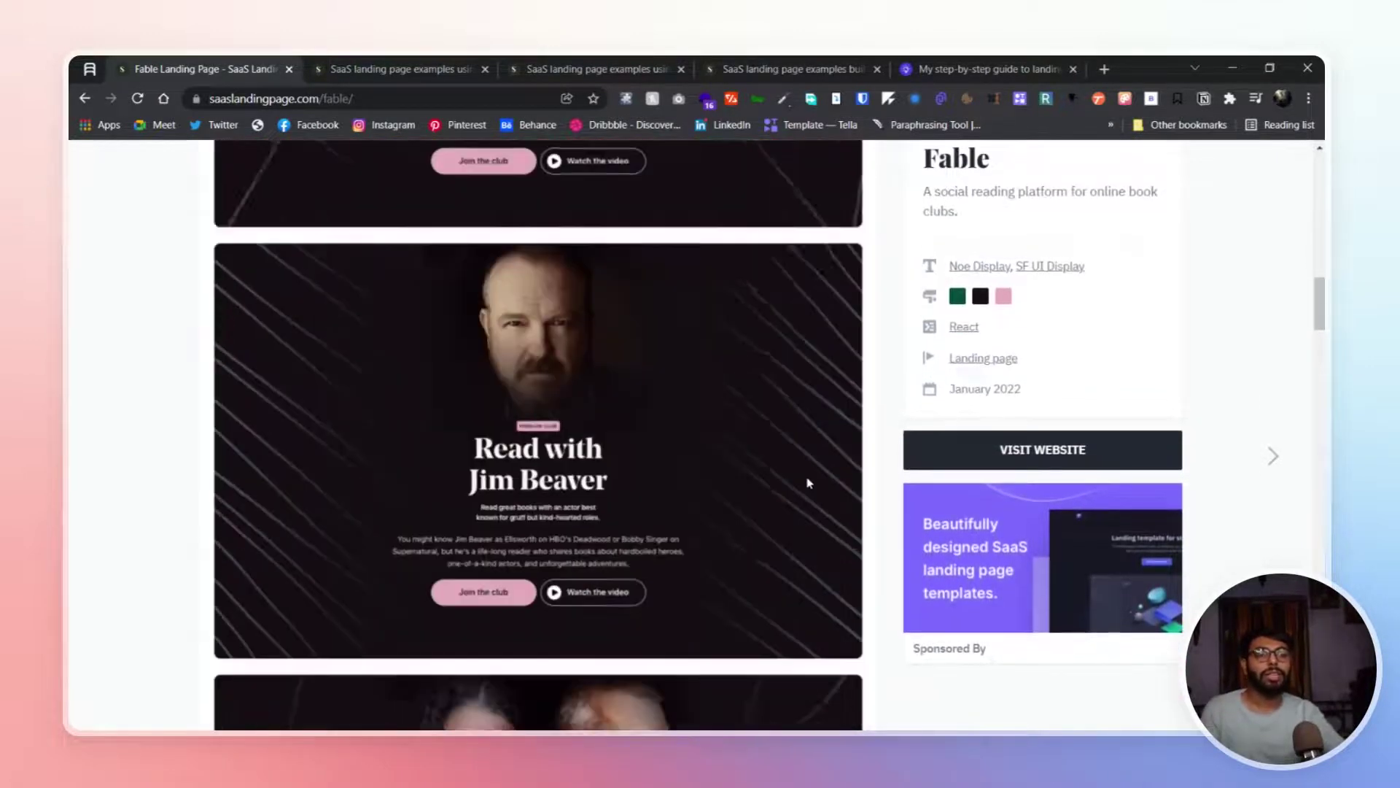
scroll(809, 484, "down", 2)
scroll(810, 485, "down", 4)
scroll(810, 485, "down", 2)
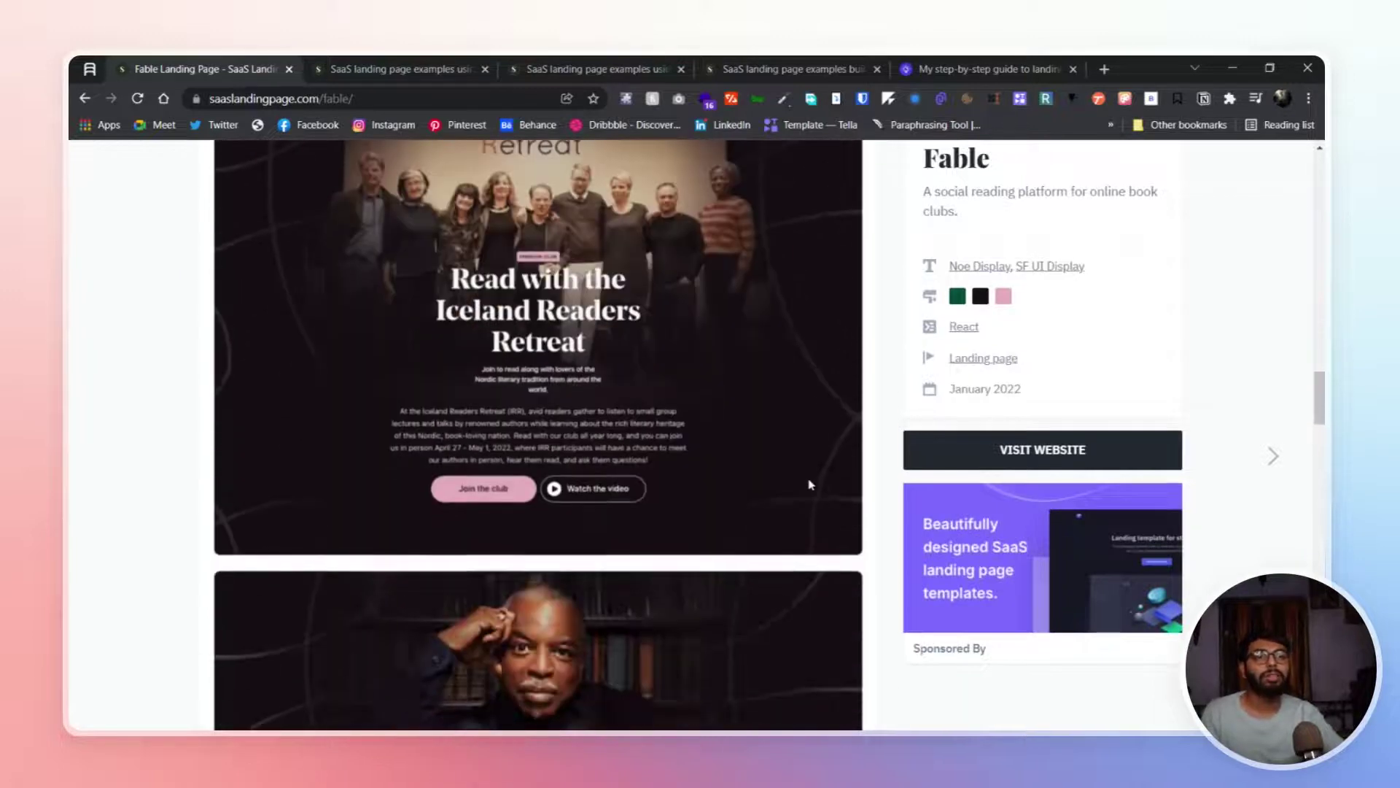
scroll(809, 484, "down", 2)
scroll(810, 485, "down", 2)
scroll(810, 484, "down", 3)
scroll(809, 485, "down", 3)
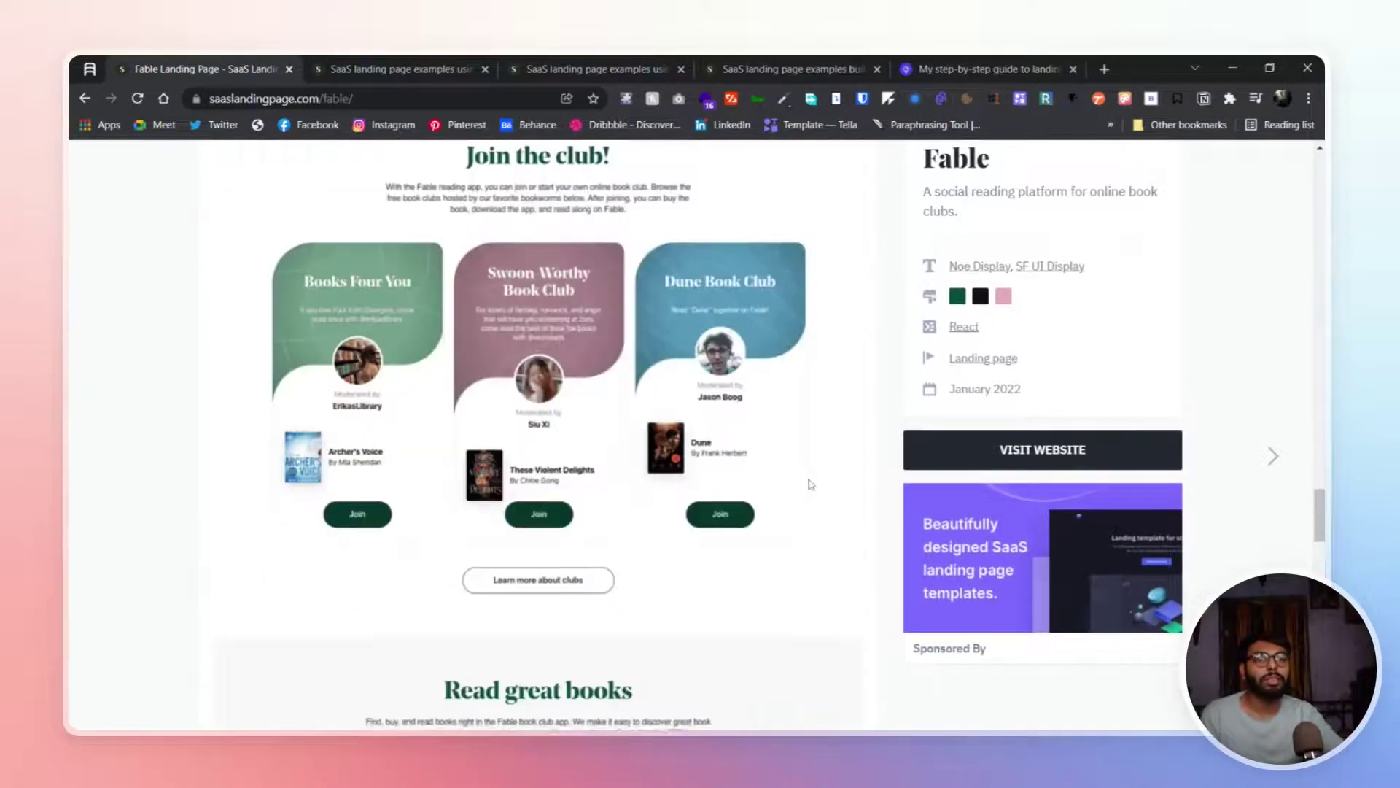
scroll(809, 485, "down", 2)
scroll(810, 484, "down", 3)
scroll(809, 485, "down", 3)
scroll(810, 485, "down", 3)
scroll(810, 485, "down", 1)
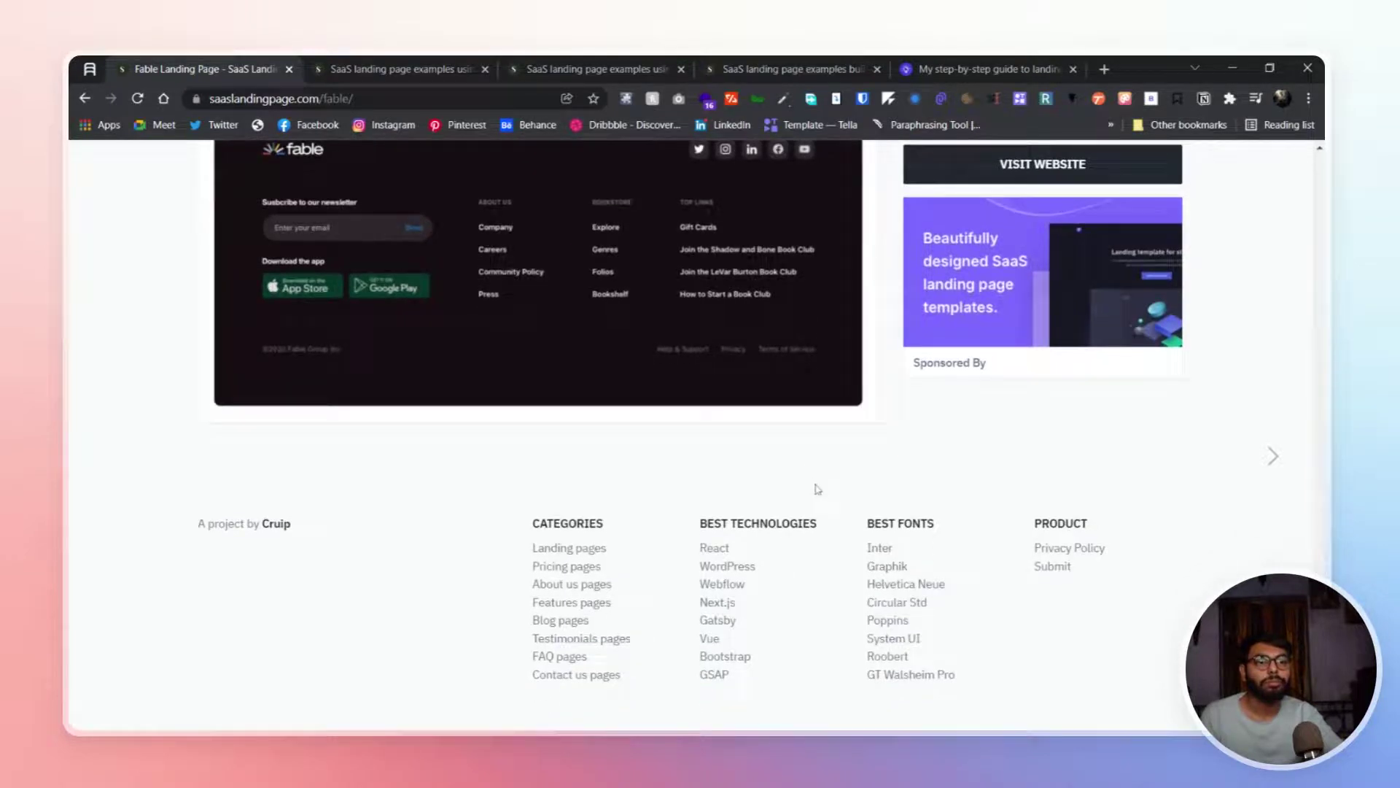
scroll(909, 503, "up", 1)
scroll(718, 494, "down", 1)
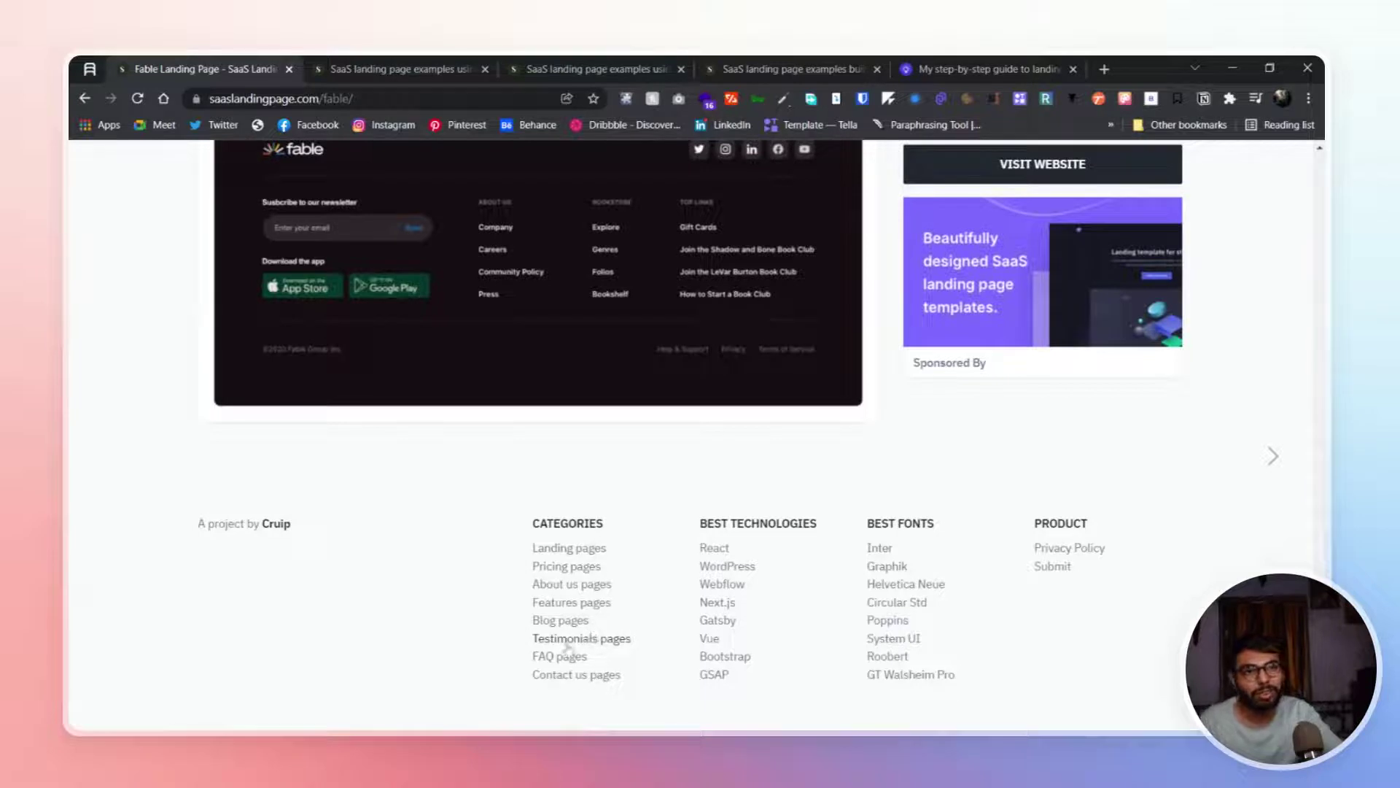
left_click(580, 620)
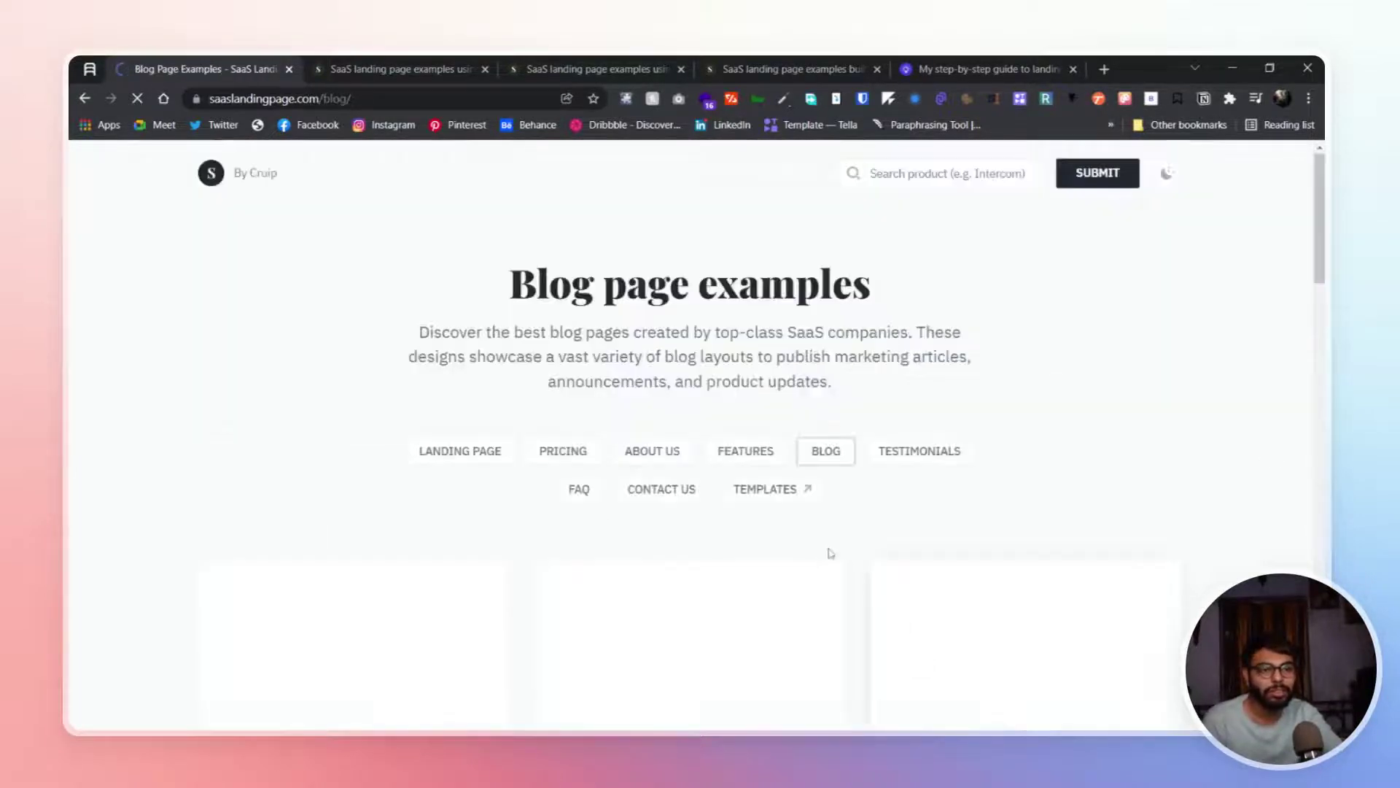
scroll(1257, 288, "down", 1)
scroll(1258, 288, "down", 3)
scroll(1222, 455, "down", 3)
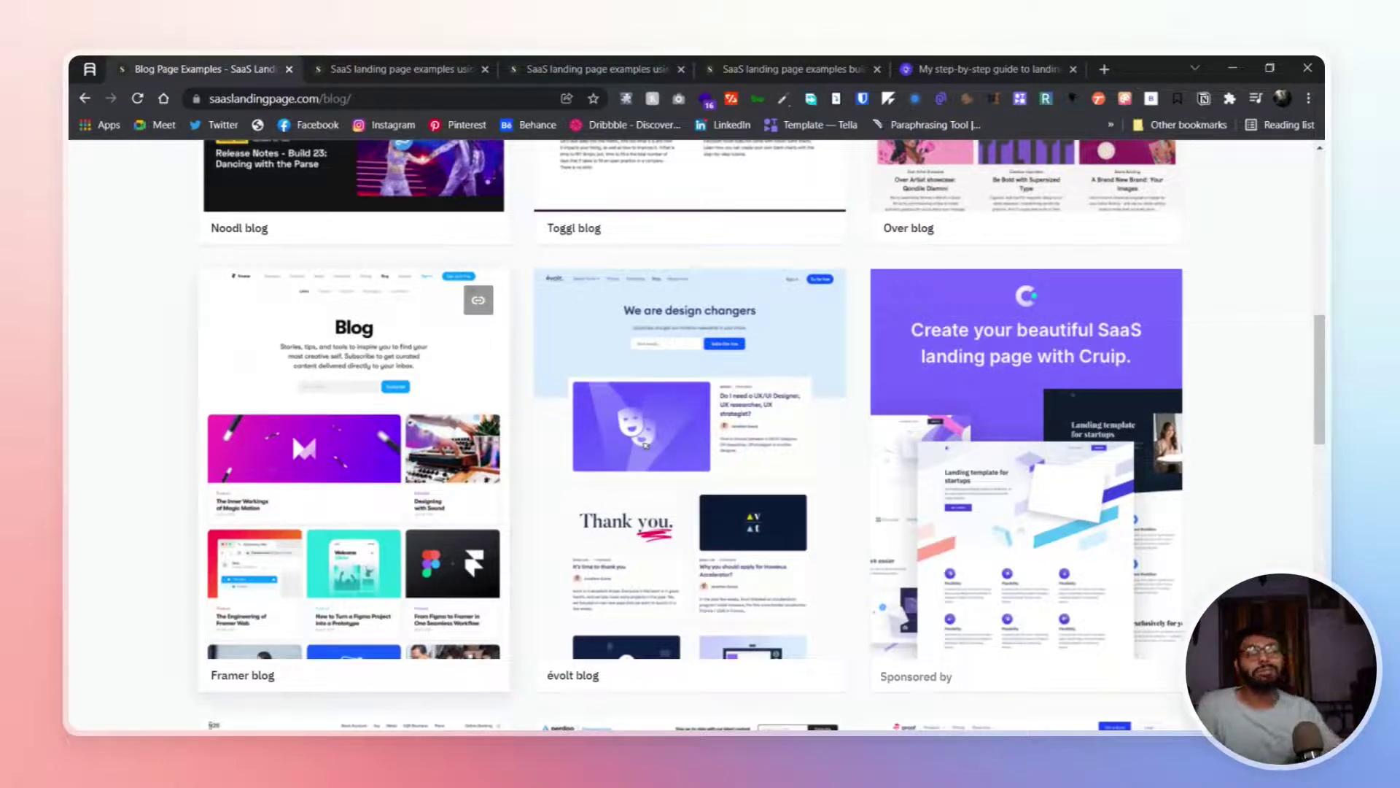
left_click(85, 98)
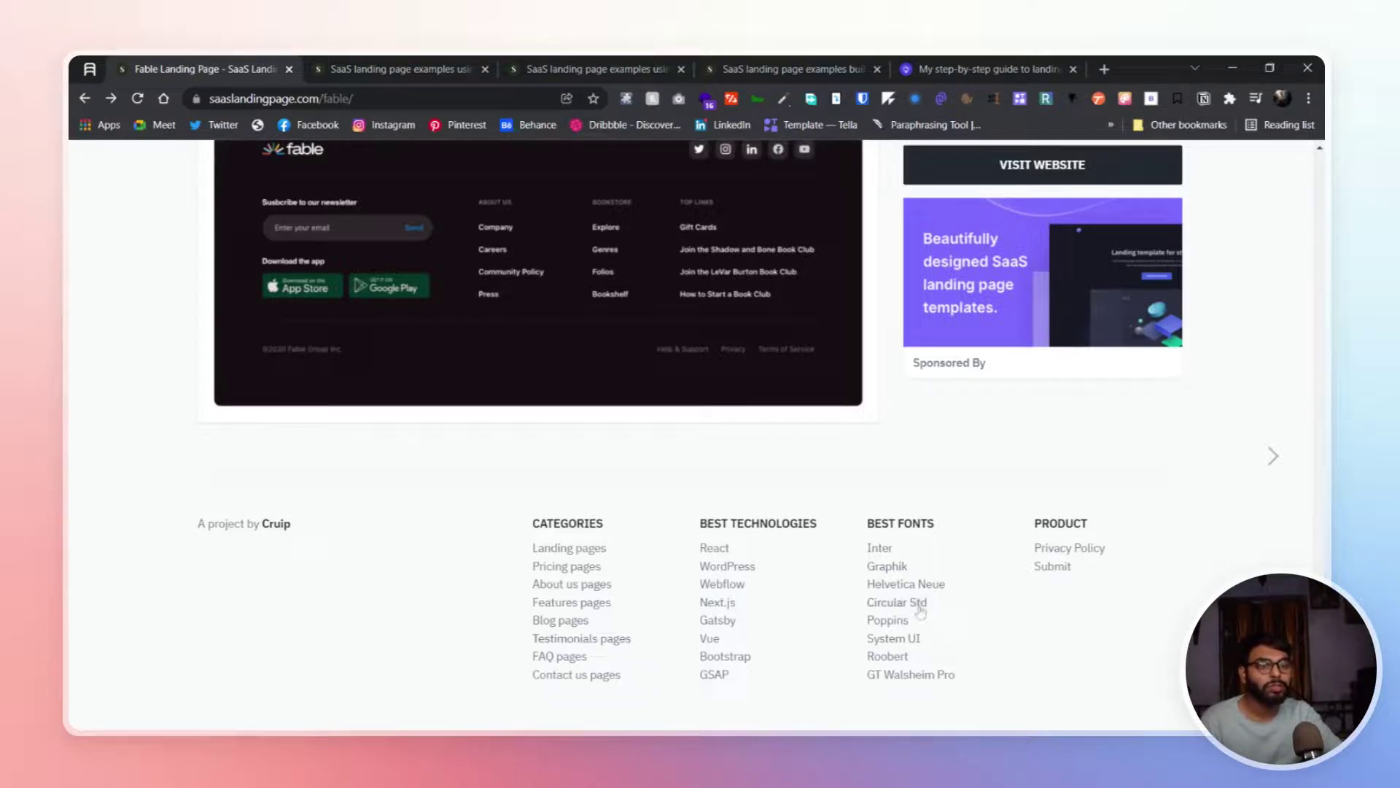
Open the Circular Std collection from the footer's Best Fonts list and scroll its examples.
left_click(919, 603)
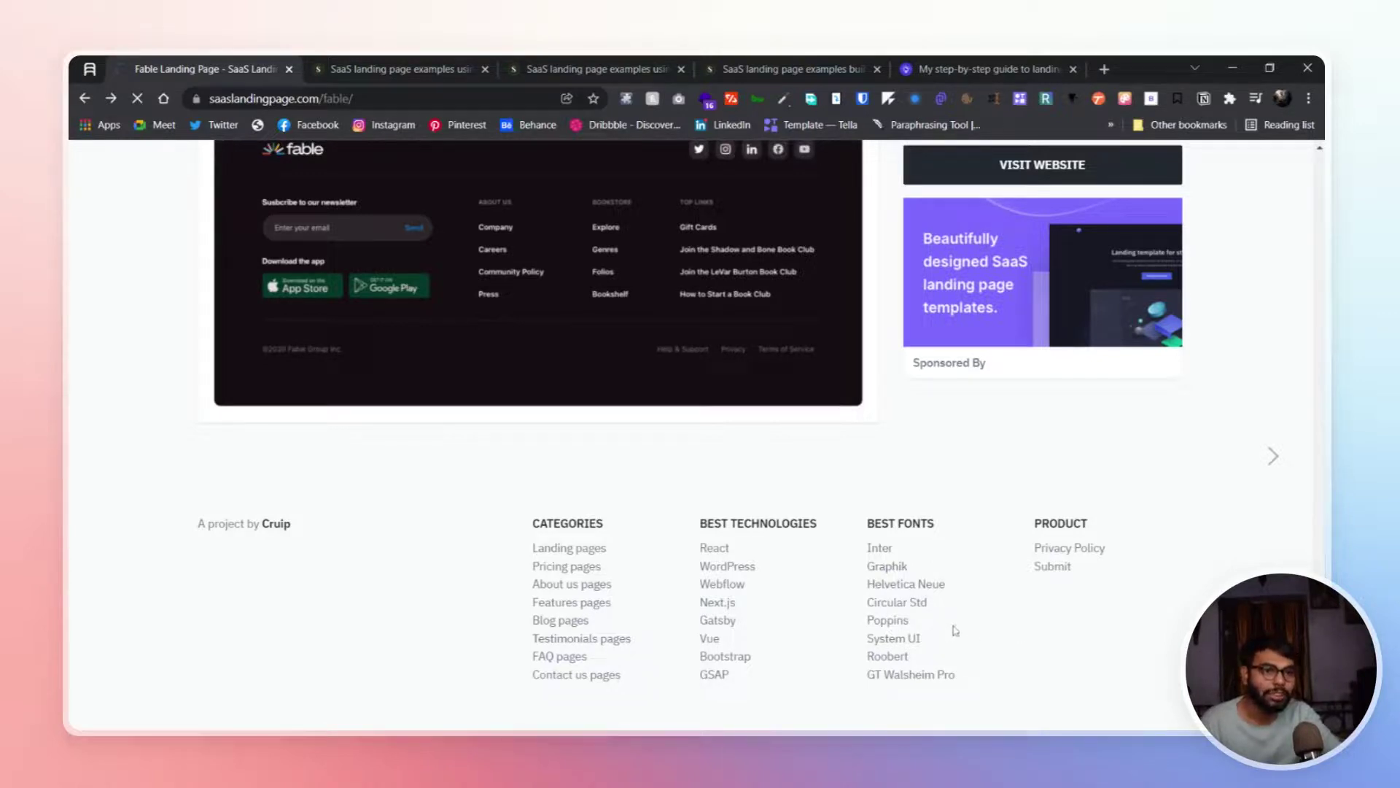
scroll(1001, 513, "down", 1)
scroll(1001, 513, "down", 2)
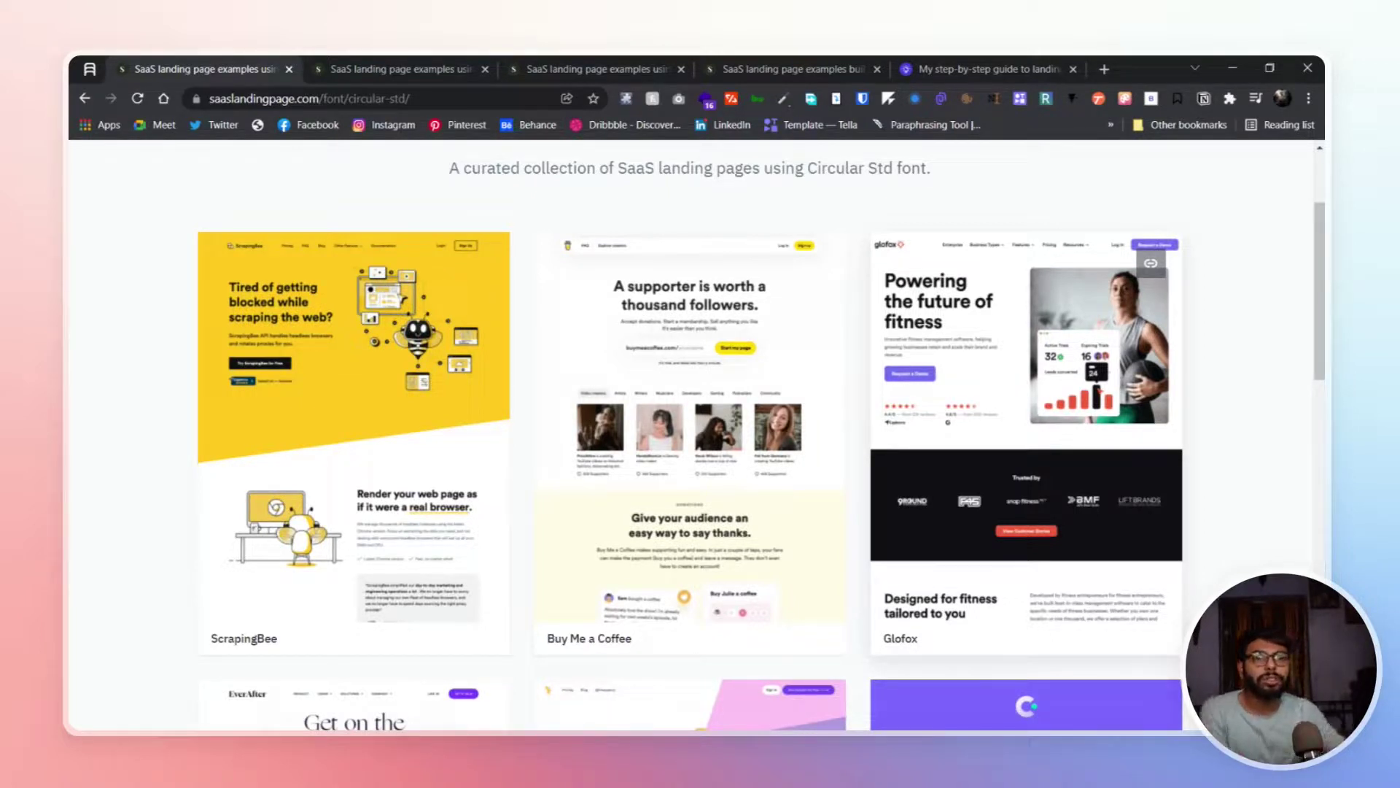
scroll(910, 379, "down", 1)
scroll(557, 399, "down", 10)
scroll(559, 399, "down", 1)
scroll(564, 399, "up", 4)
scroll(564, 399, "up", 8)
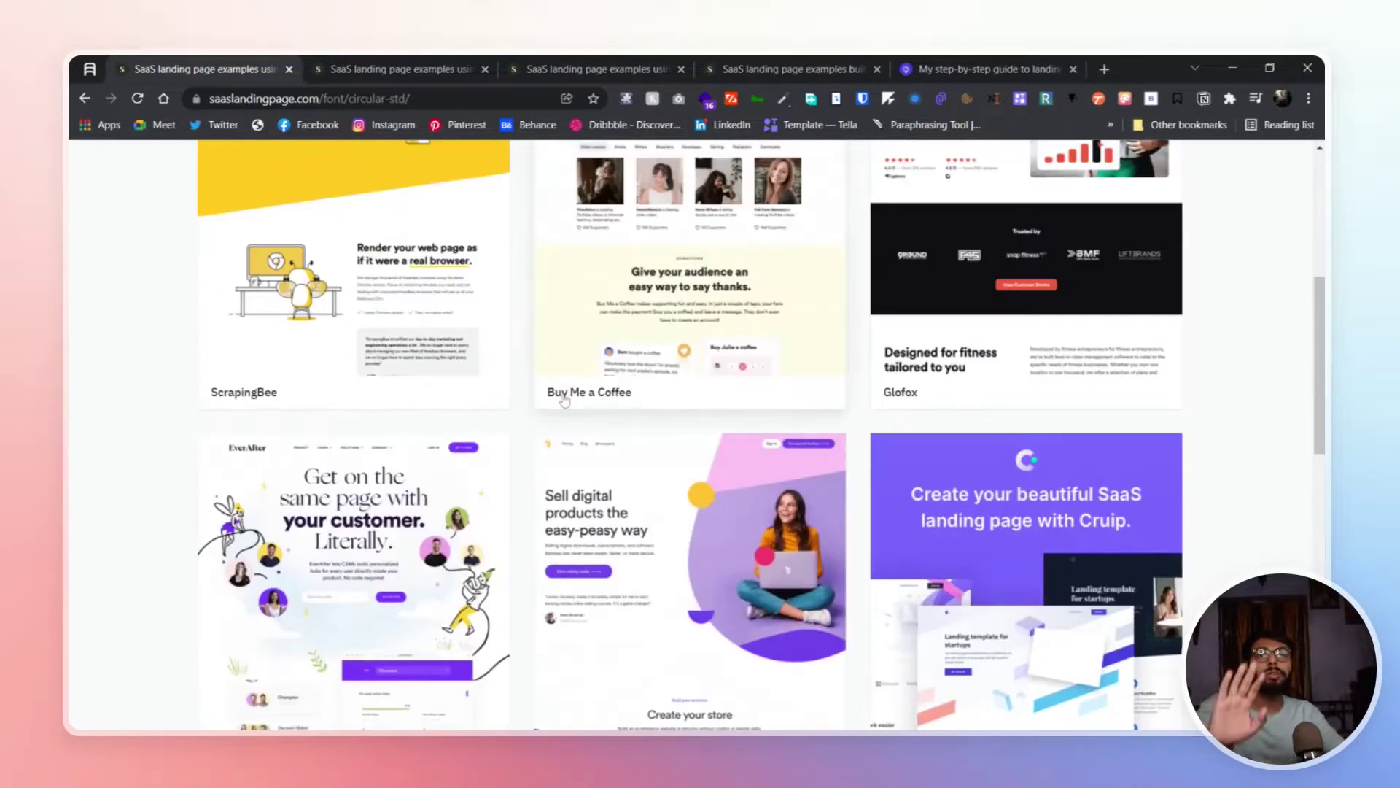
scroll(566, 392, "up", 5)
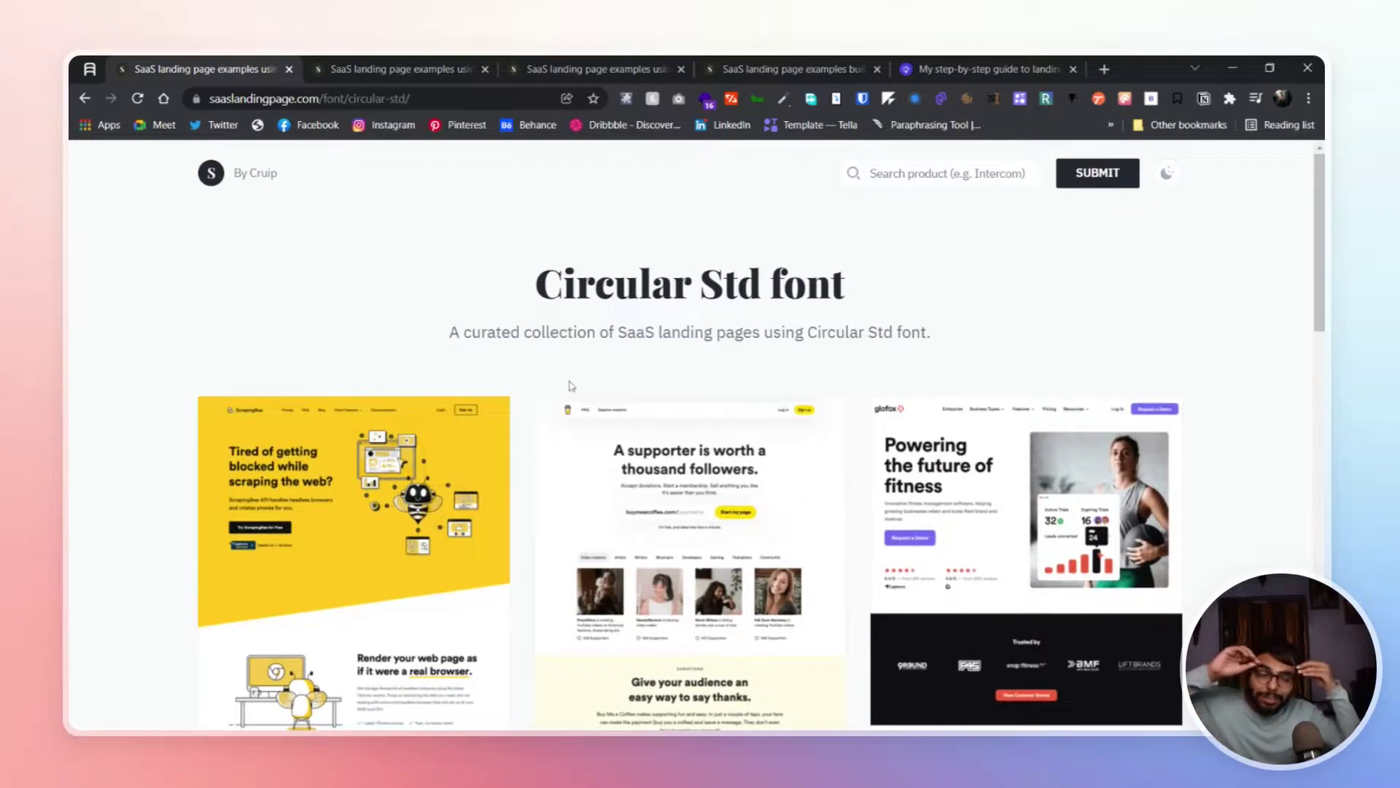